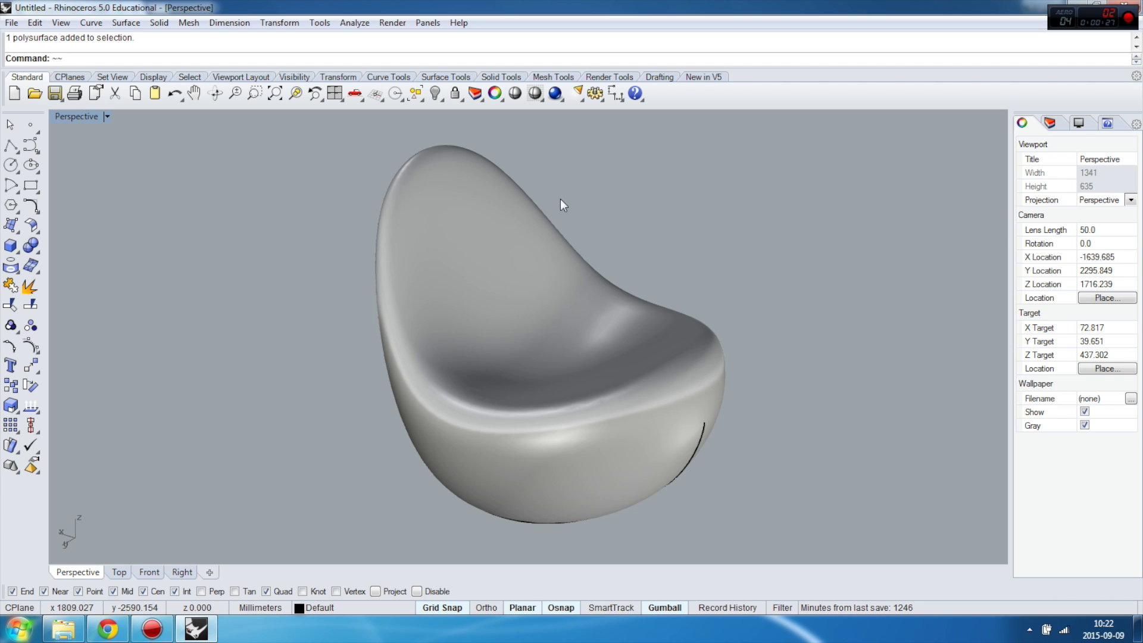
pyautogui.moveTo(483, 202); pyautogui.dragTo(869, 286, button='right')
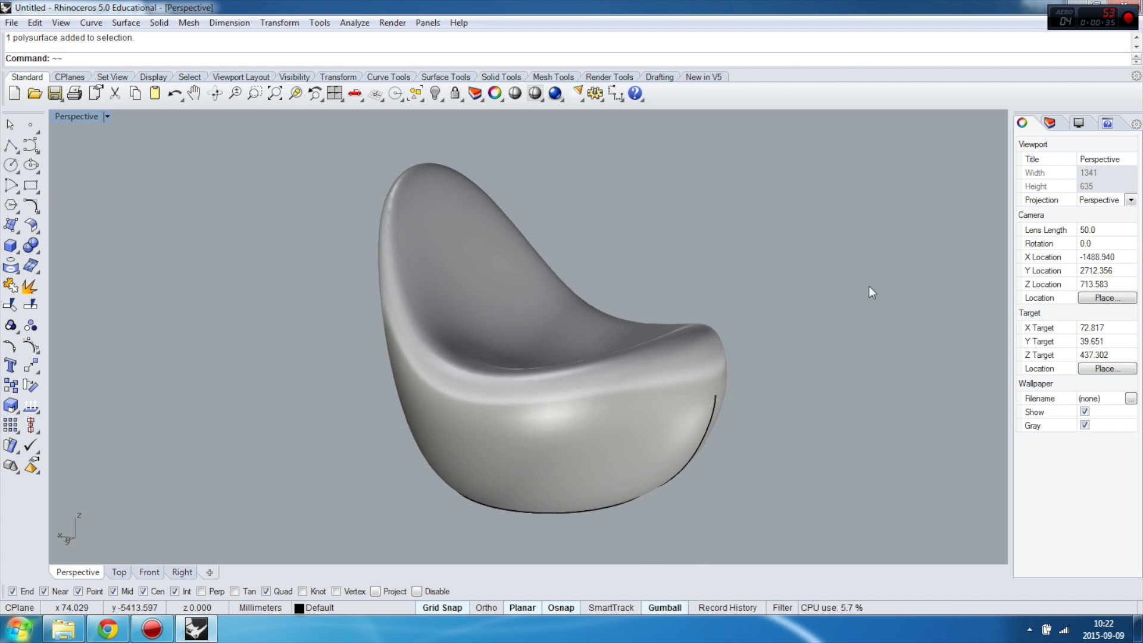
pyautogui.moveTo(565, 286); pyautogui.dragTo(434, 305, button='right')
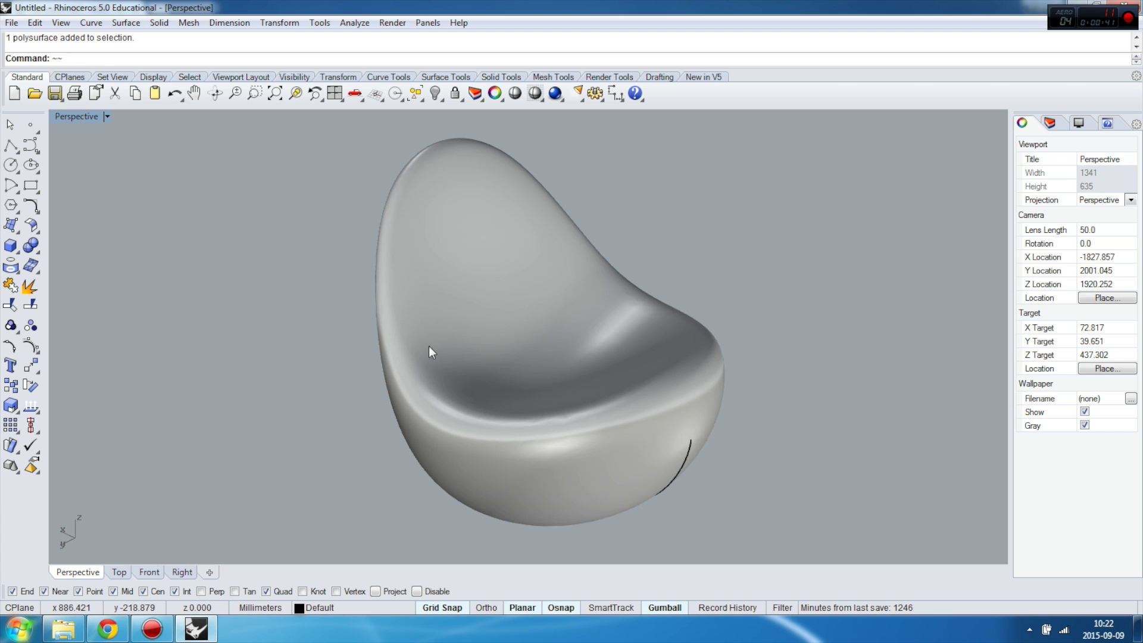
pyautogui.moveTo(429, 346); pyautogui.dragTo(365, 309, button='right')
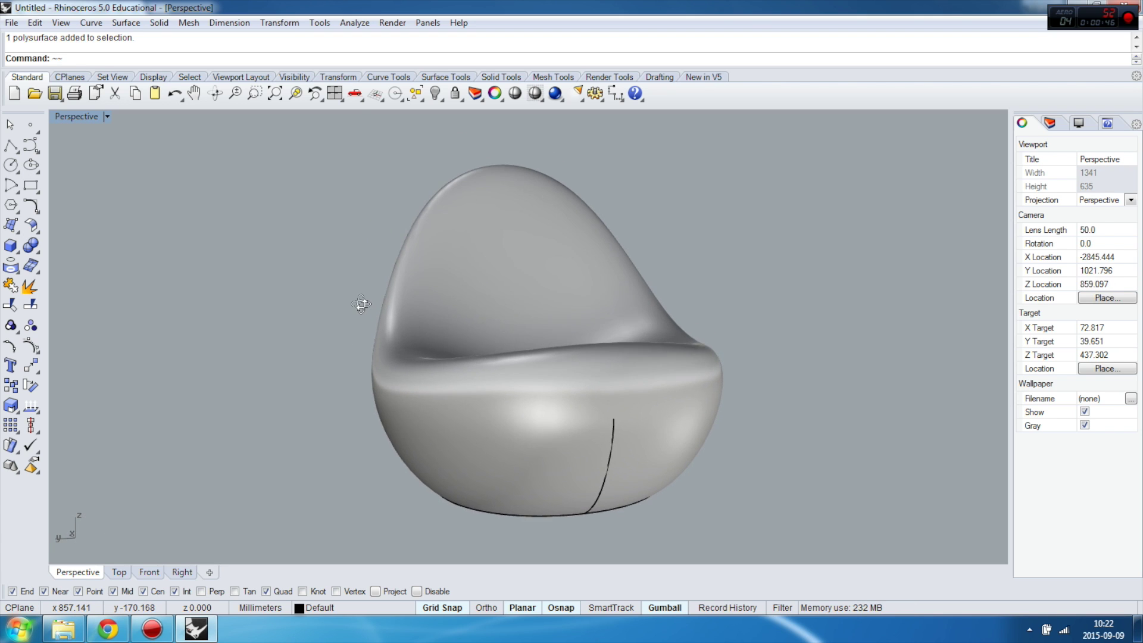
pyautogui.moveTo(313, 255); pyautogui.dragTo(370, 287, button='right')
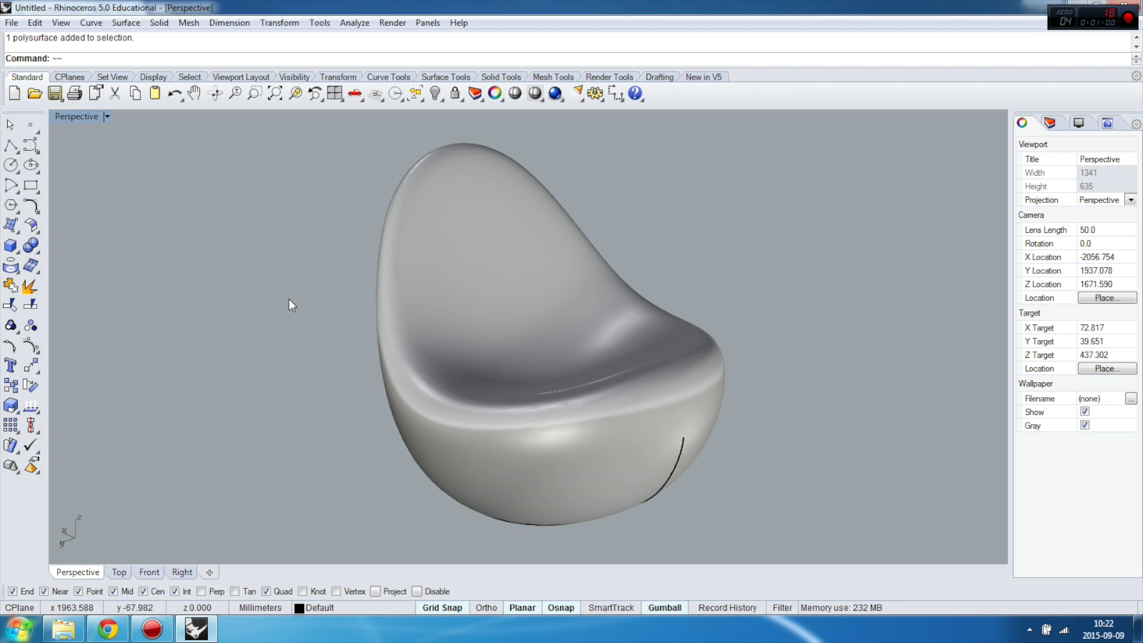
# Step: Switch to Chrome and review the available board thicknesses and sheet sizes in the Standard MDF table
pyautogui.click(107, 628)
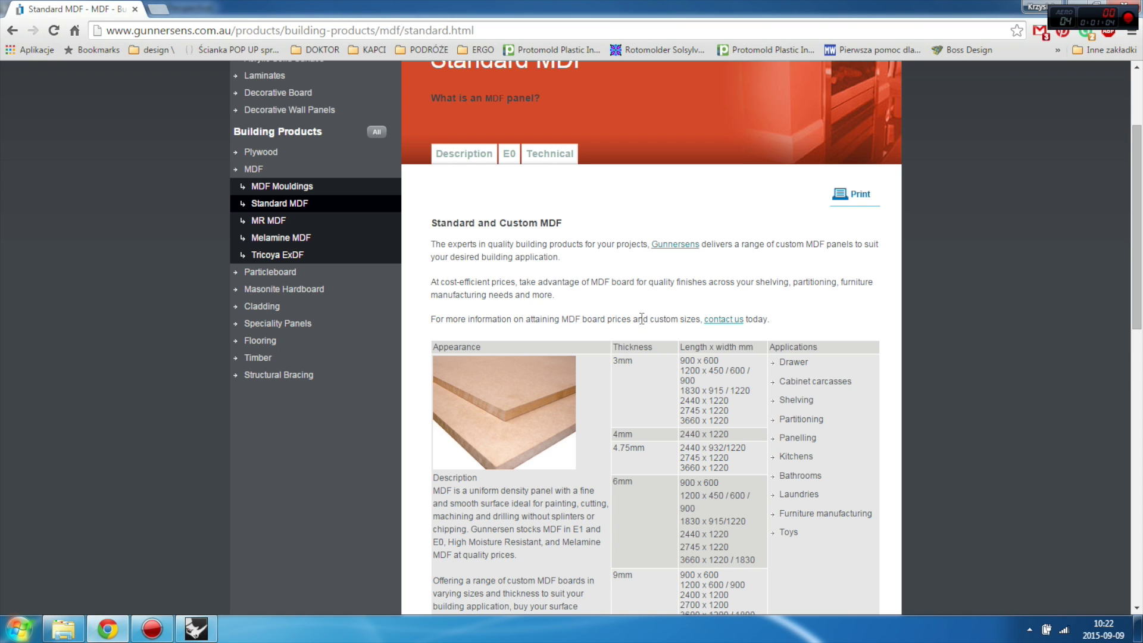
pyautogui.scroll(3, 628, 330)
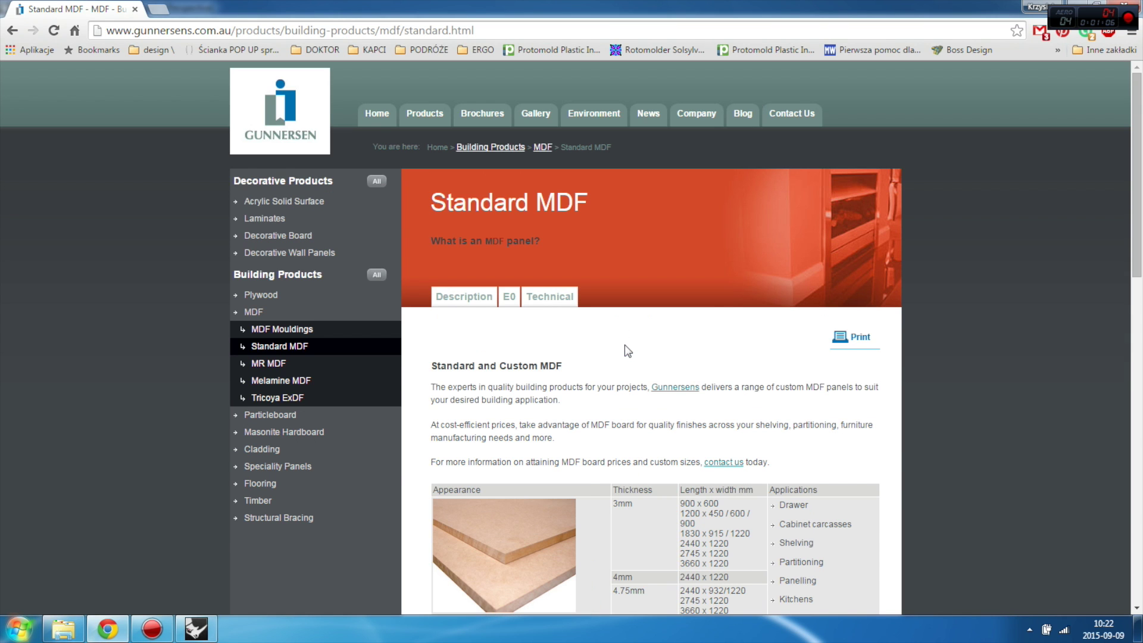
pyautogui.scroll(-10, 627, 337)
pyautogui.scroll(2, 627, 338)
pyautogui.scroll(3, 627, 338)
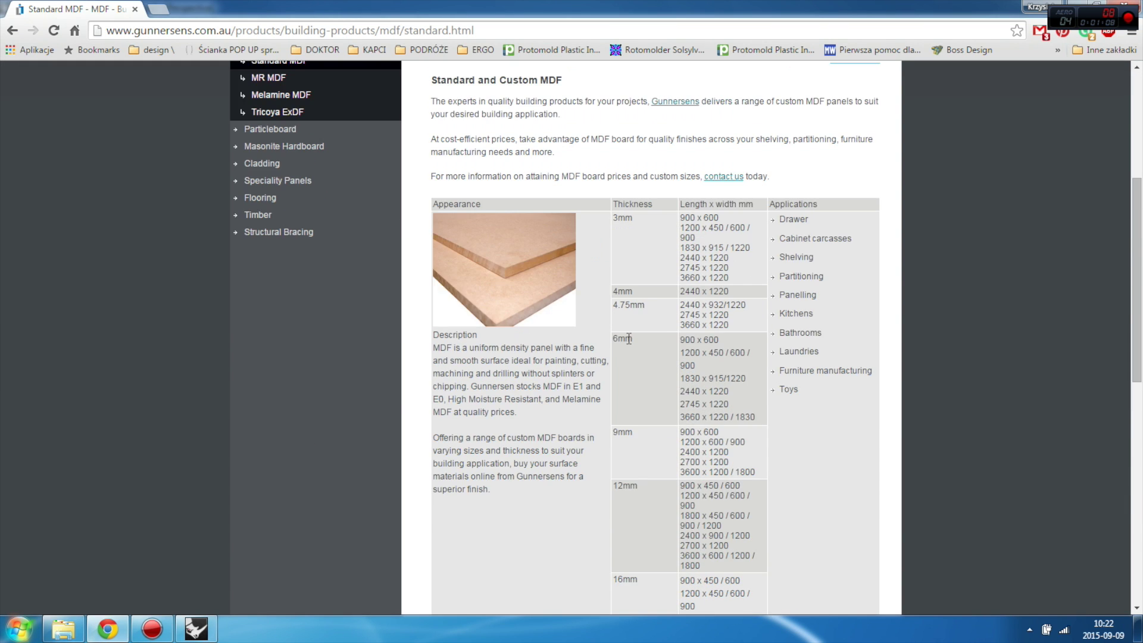
pyautogui.scroll(-3, 645, 232)
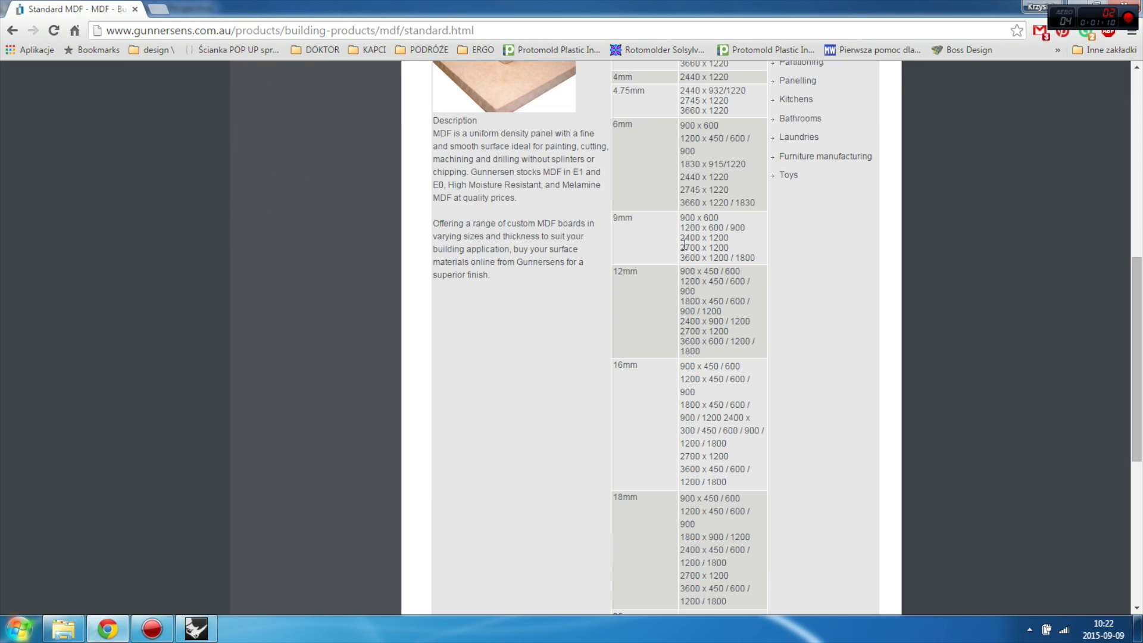
pyautogui.scroll(5, 643, 273)
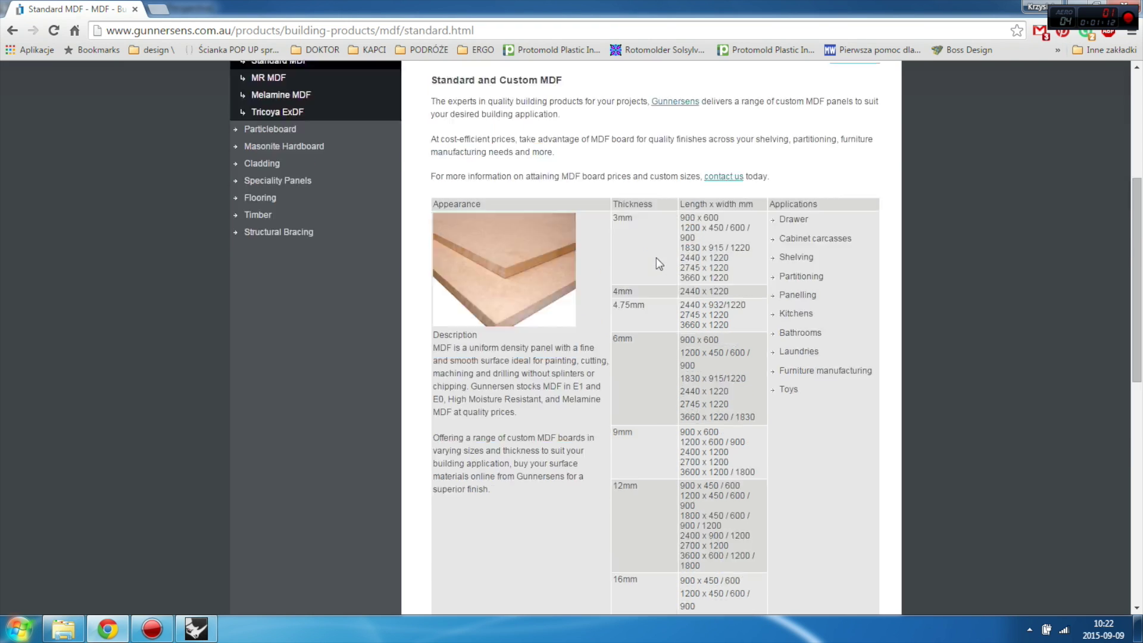
pyautogui.scroll(-4, 656, 260)
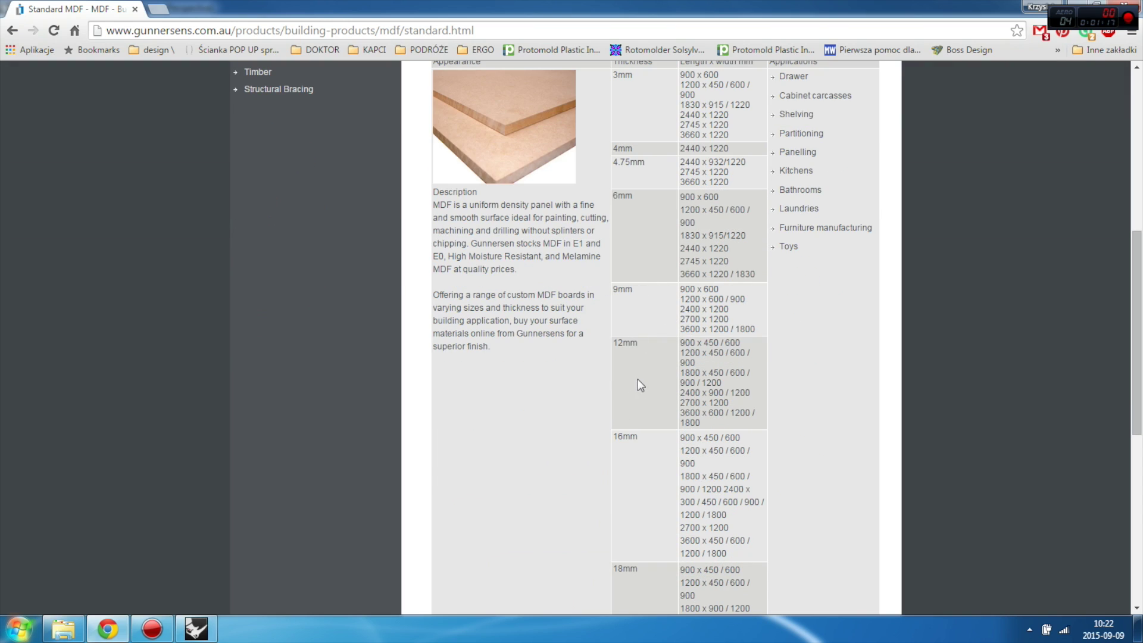
pyautogui.scroll(-2, 642, 380)
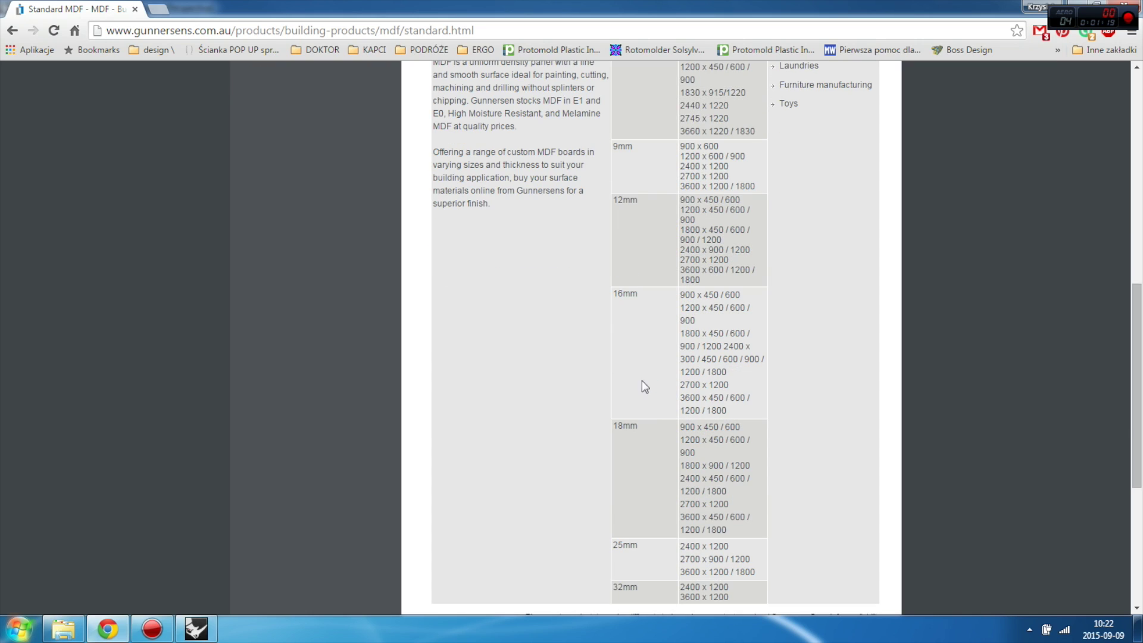
pyautogui.scroll(-1, 649, 378)
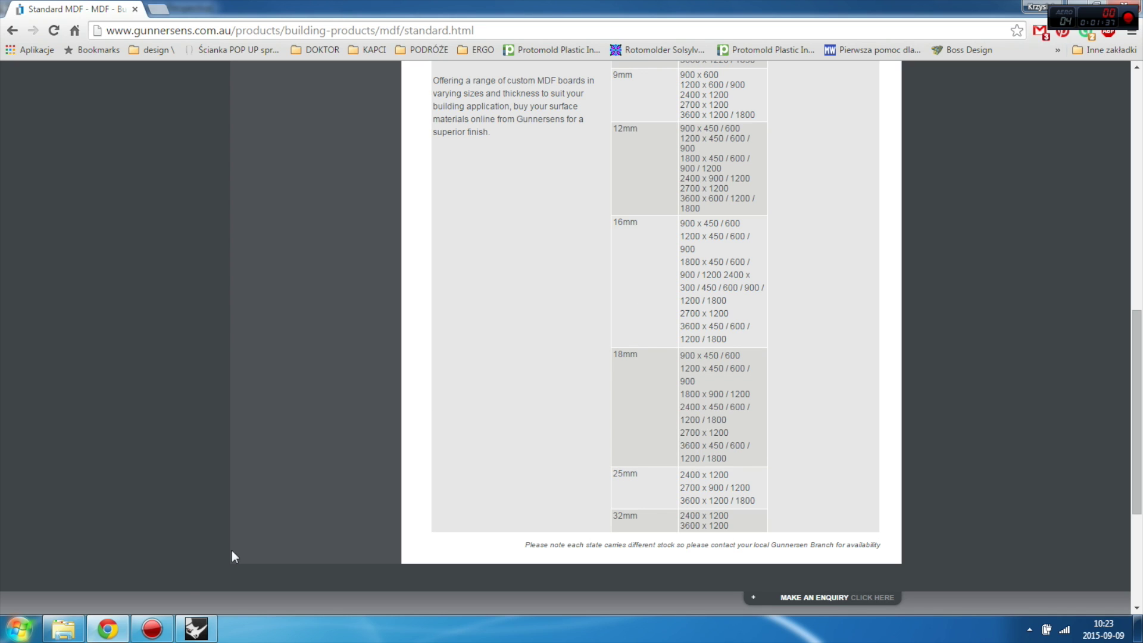
# Step: Switch to Rhino, start Contour on the chair solid, and set a vertical contour direction in the Front view from below the chair to above it
pyautogui.click(186, 621)
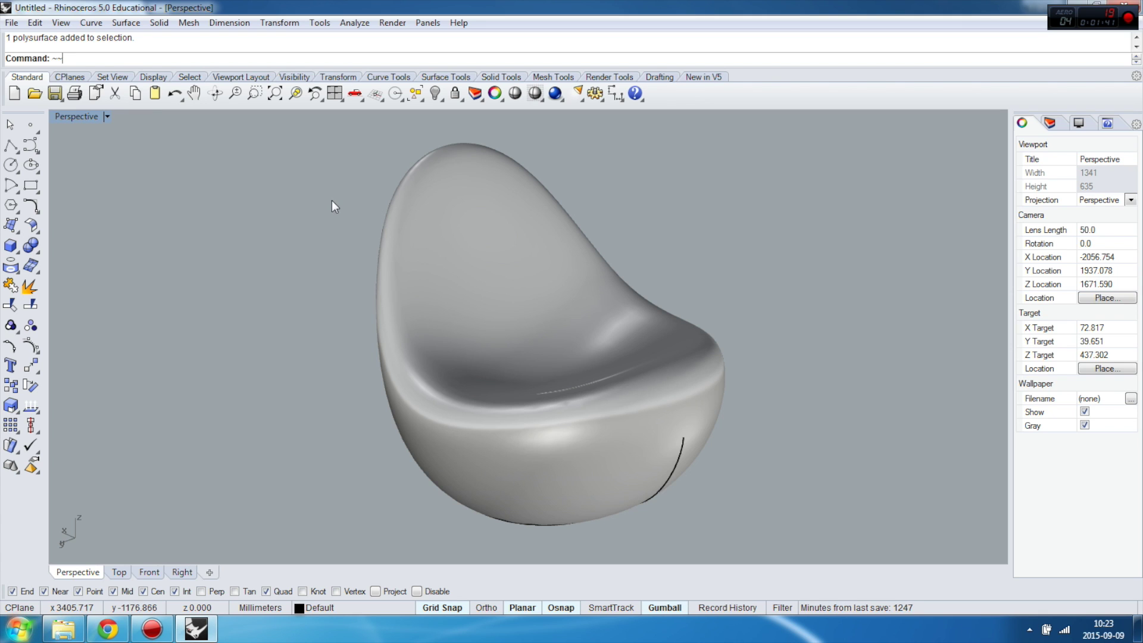
pyautogui.moveTo(283, 194); pyautogui.dragTo(400, 196, button='right')
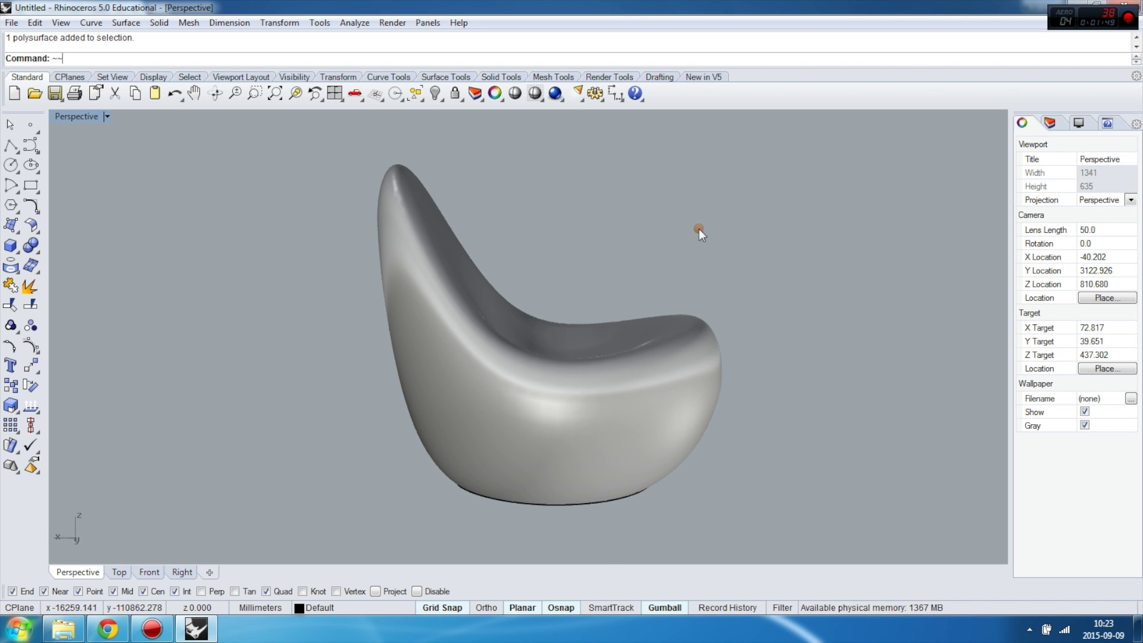
pyautogui.moveTo(699, 230); pyautogui.dragTo(634, 253, button='right')
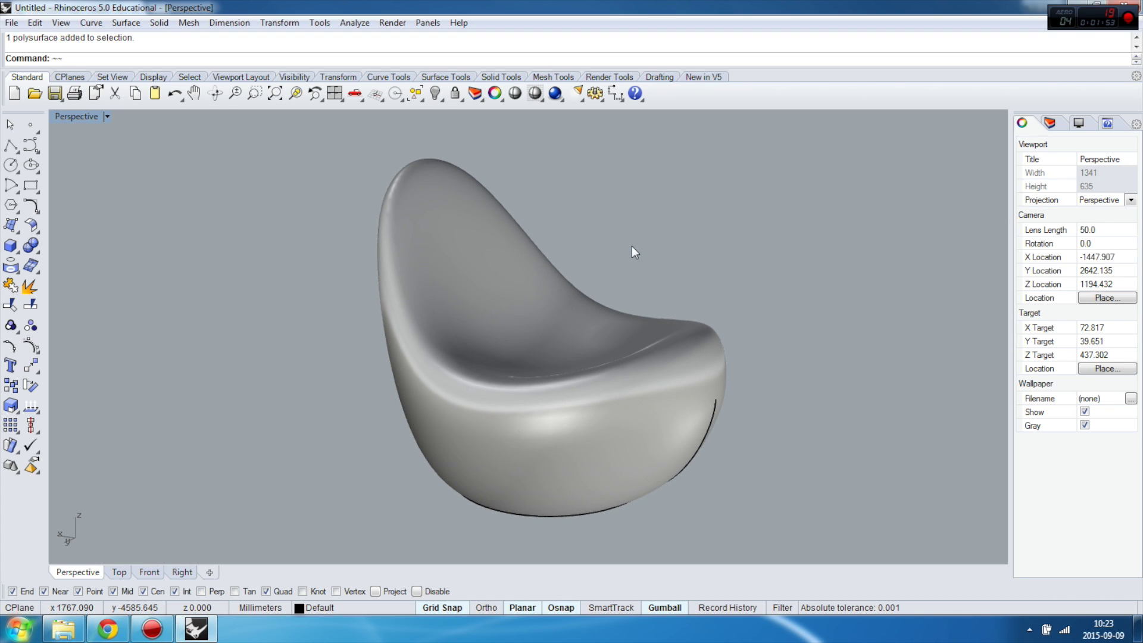
pyautogui.click(12, 270)
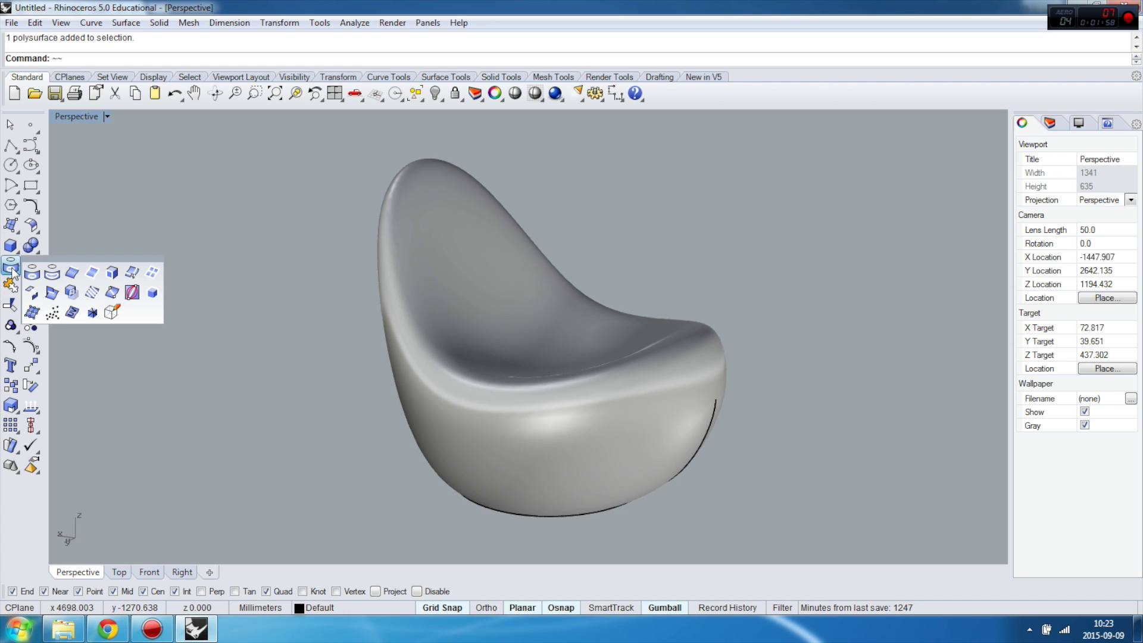
pyautogui.click(92, 292)
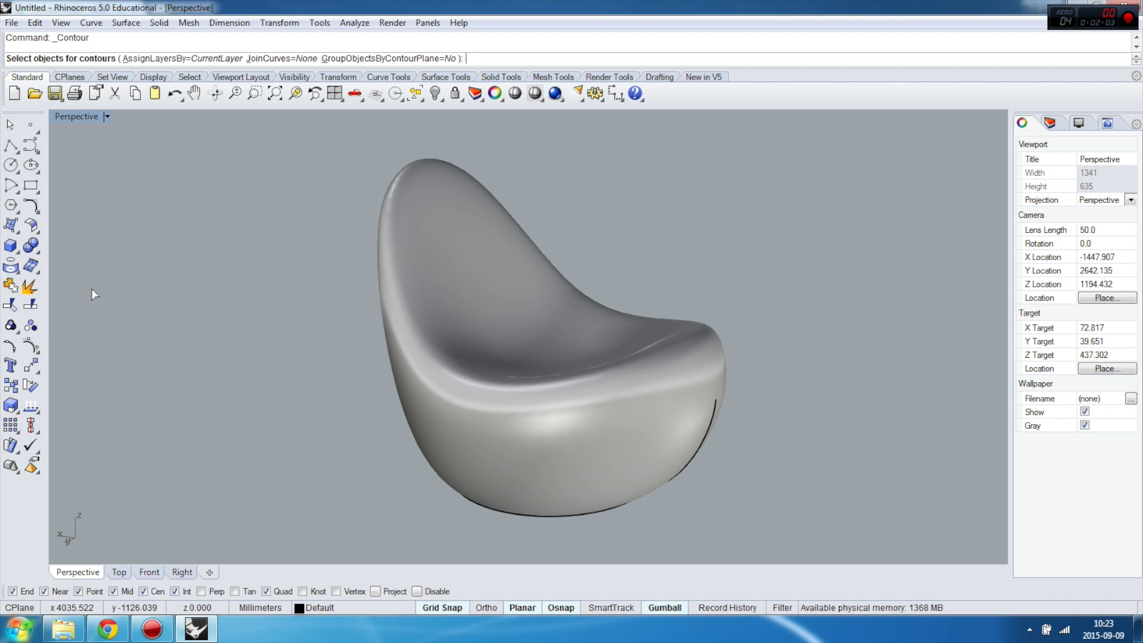
pyautogui.click(420, 219)
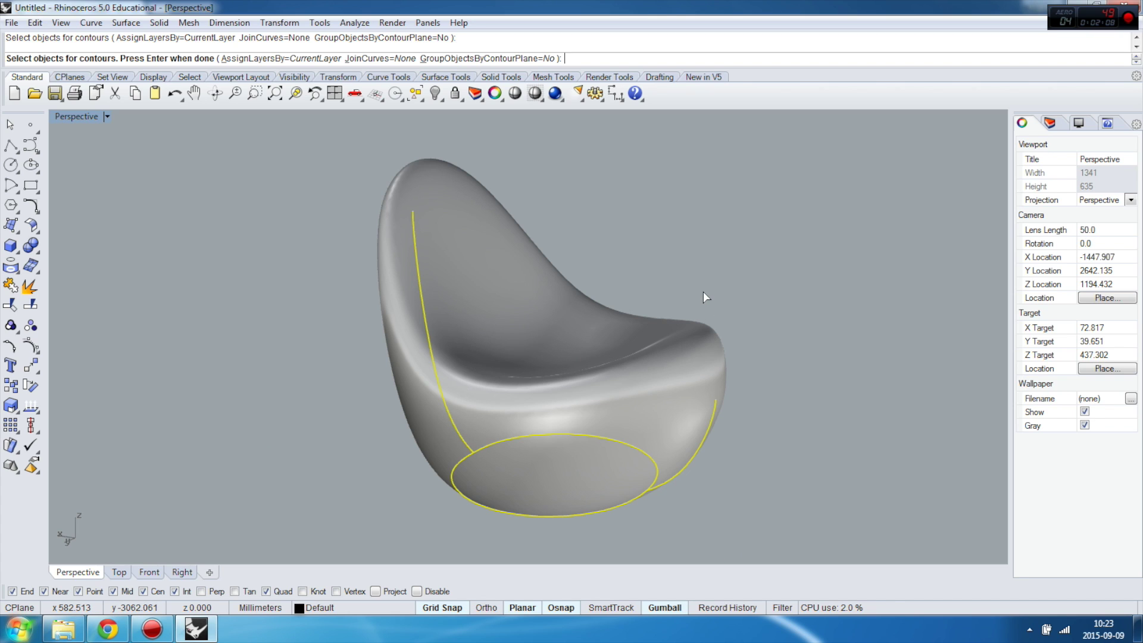
pyautogui.press('Return')
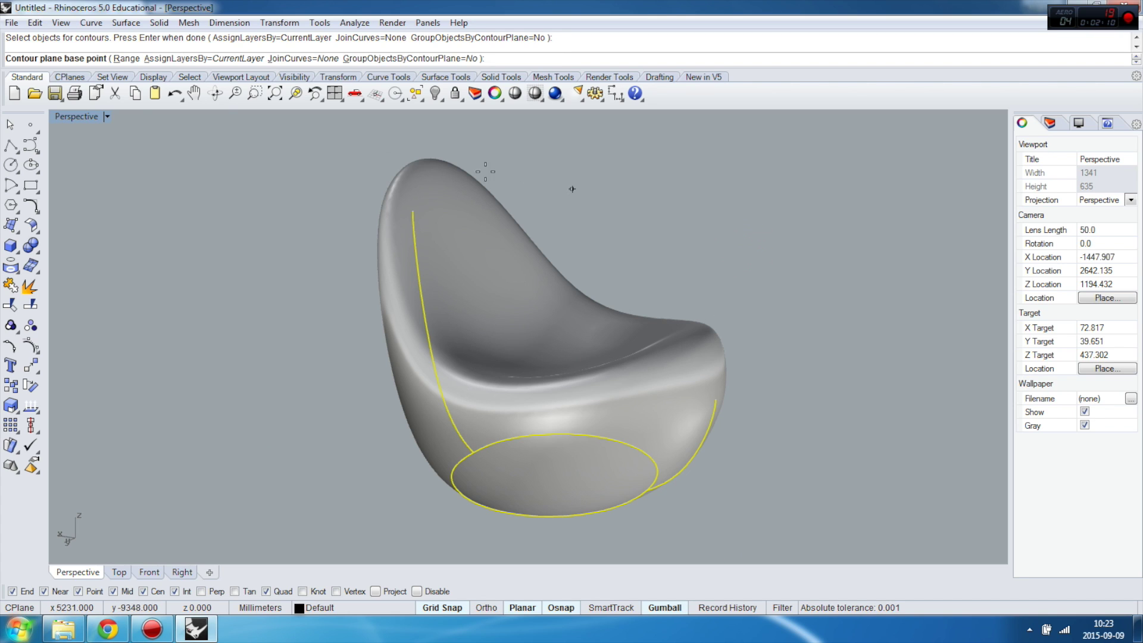
pyautogui.moveTo(598, 208); pyautogui.dragTo(577, 231, button='right')
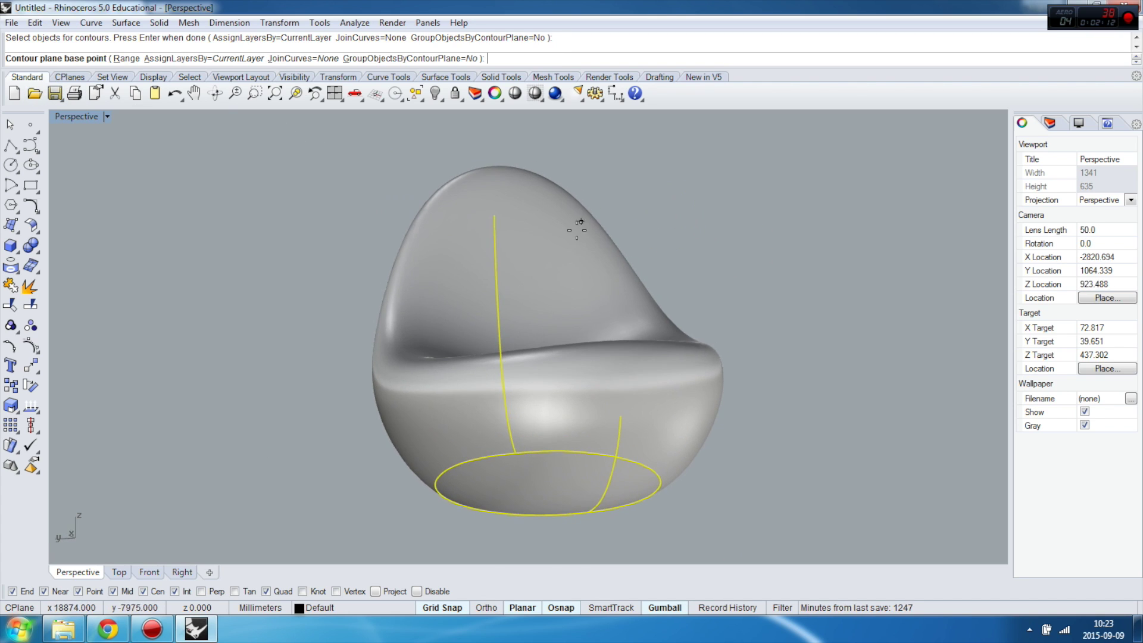
pyautogui.doubleClick(91, 115)
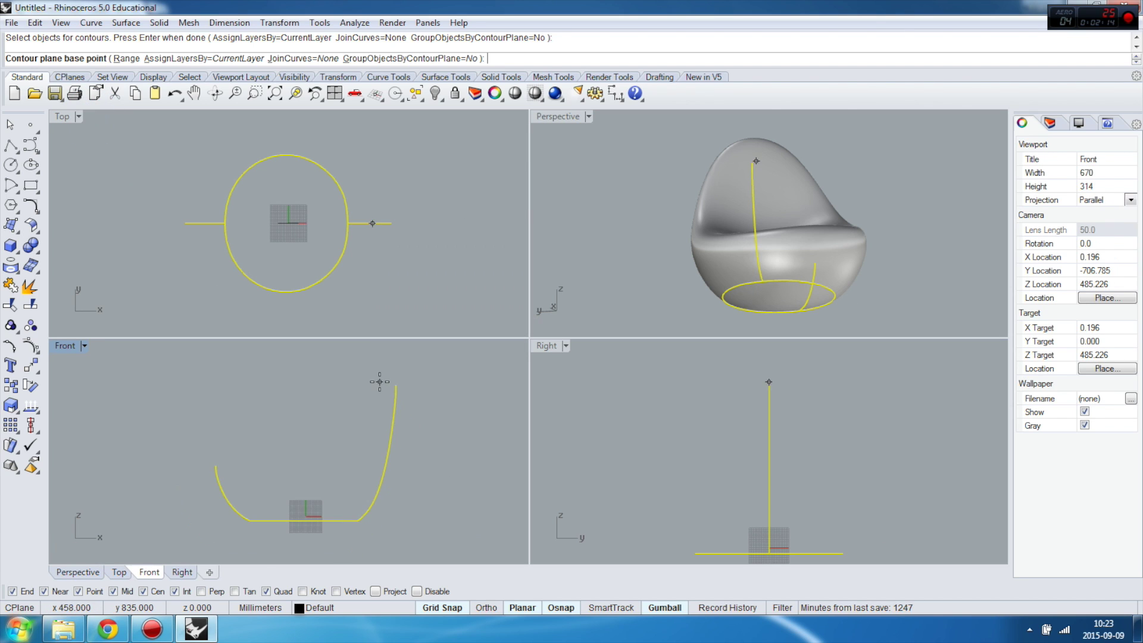
pyautogui.scroll(-3, 317, 470)
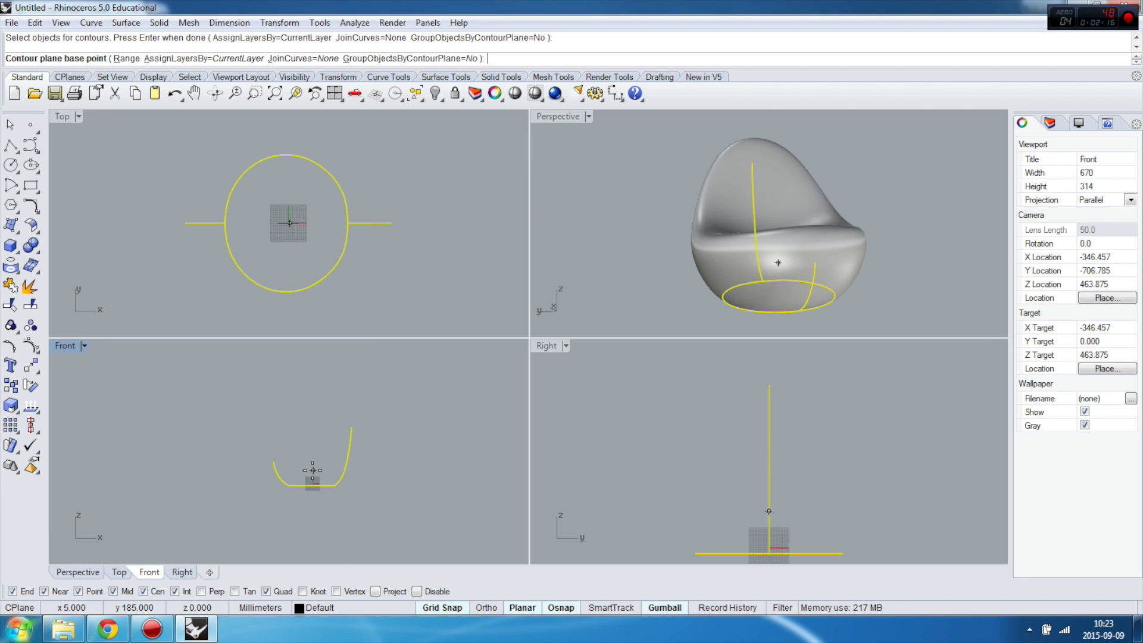
pyautogui.click(328, 523)
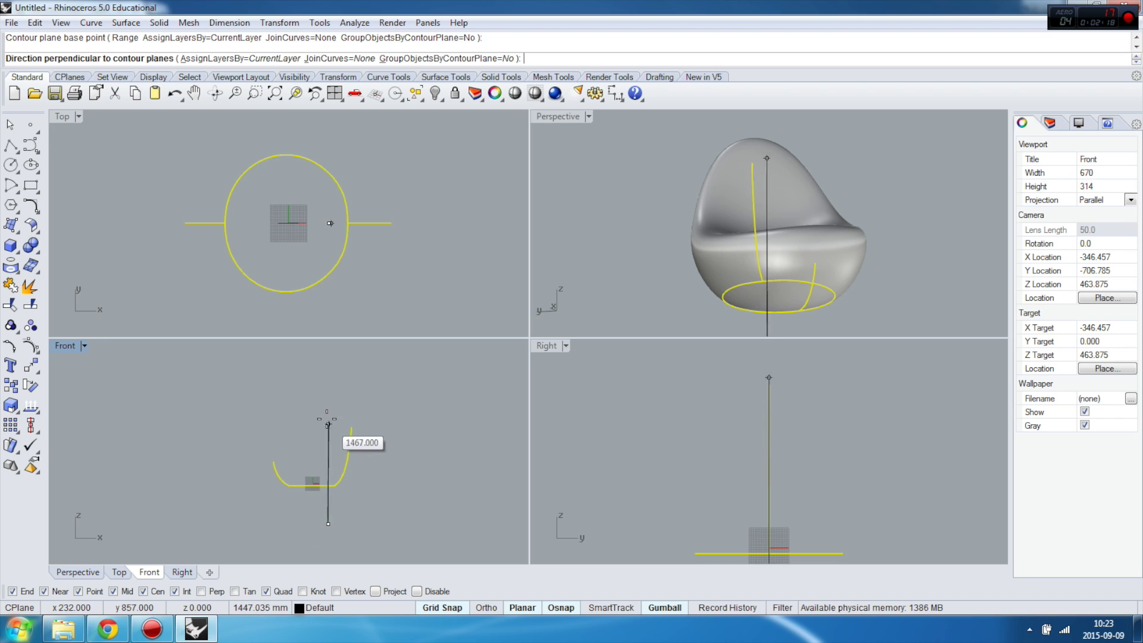
pyautogui.click(334, 379)
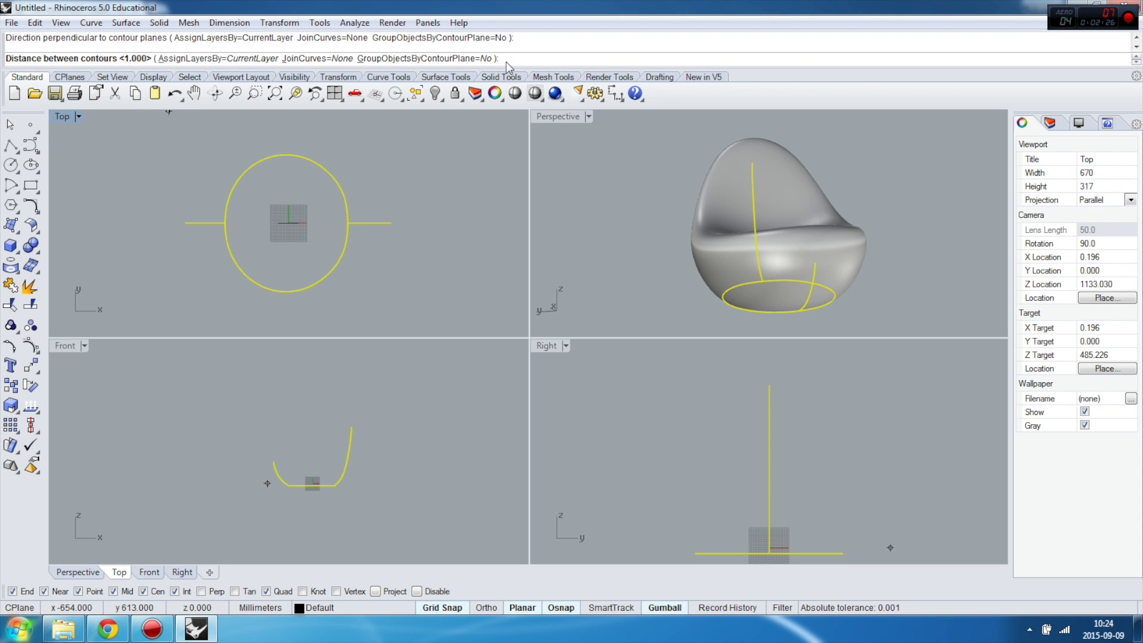
# Step: Recheck the MDF thicknesses in Chrome, return to Rhino, and generate the chair contours with a spacing of 18 mm
pyautogui.click(99, 632)
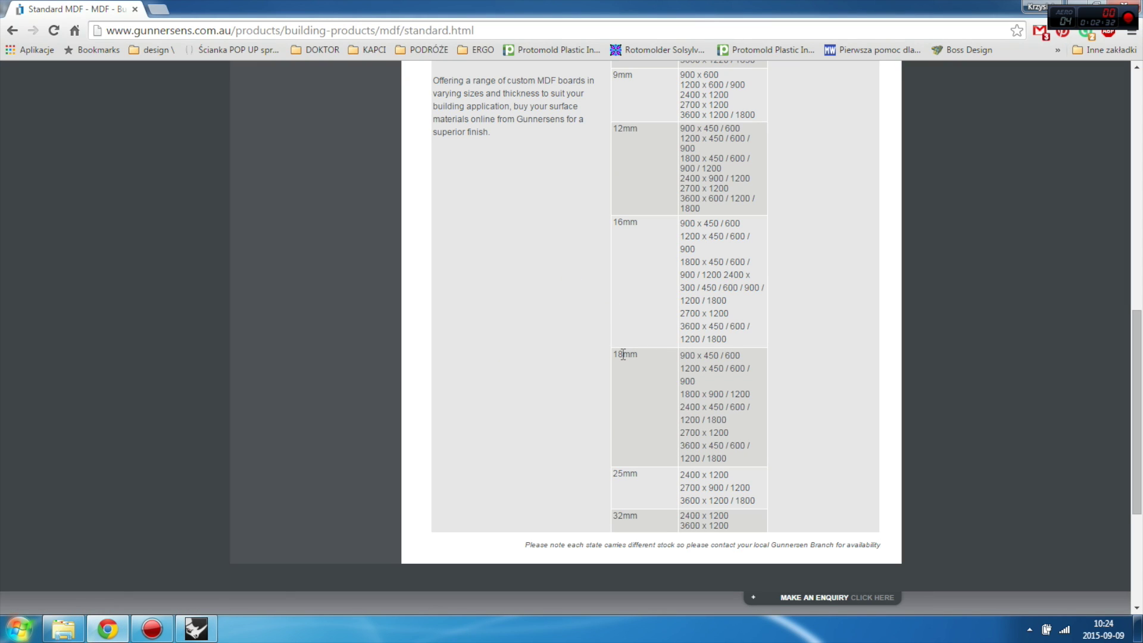
pyautogui.click(204, 634)
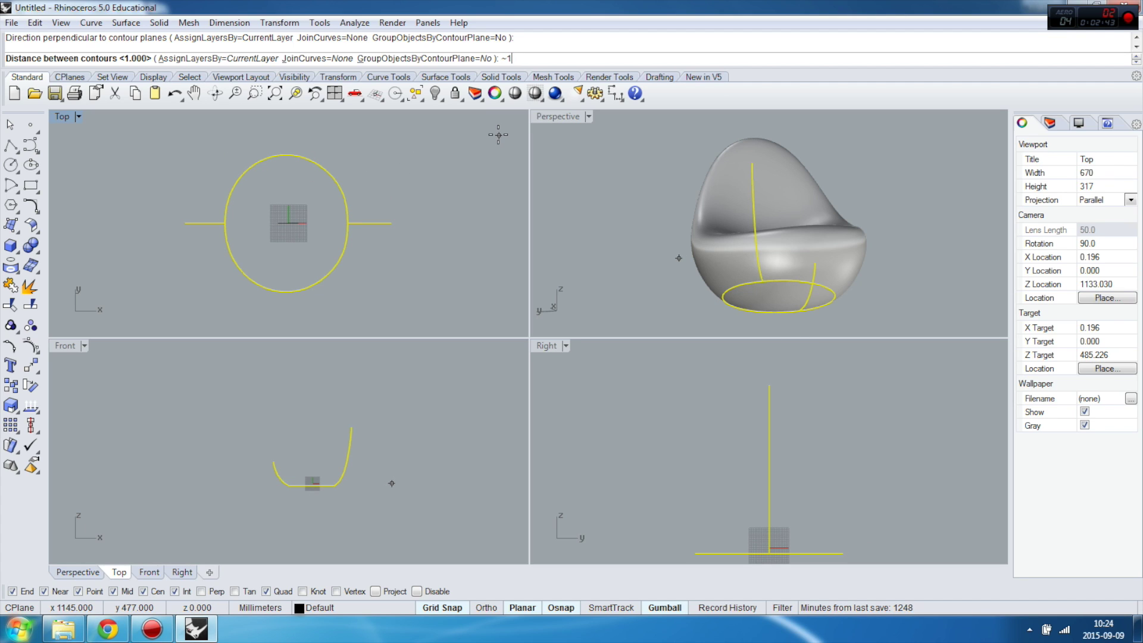
pyautogui.press('BackSpace')
pyautogui.press('BackSpace')
pyautogui.press('Return')
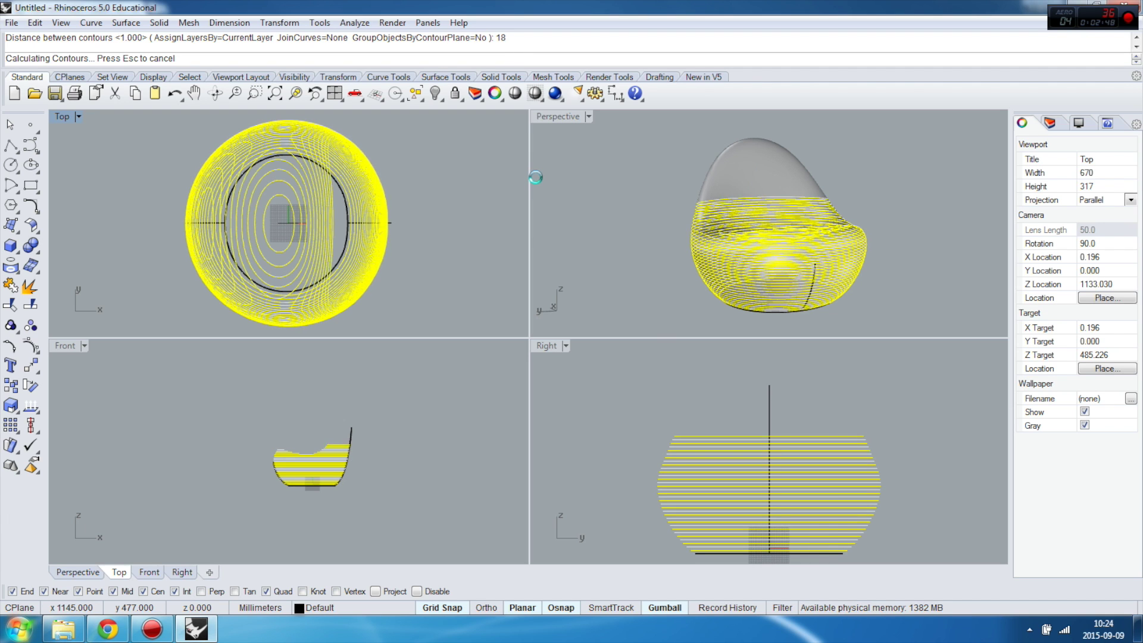
# Step: Enlarge the Perspective view and hide the chair polysurface, leaving only the contour curves
pyautogui.click(563, 115)
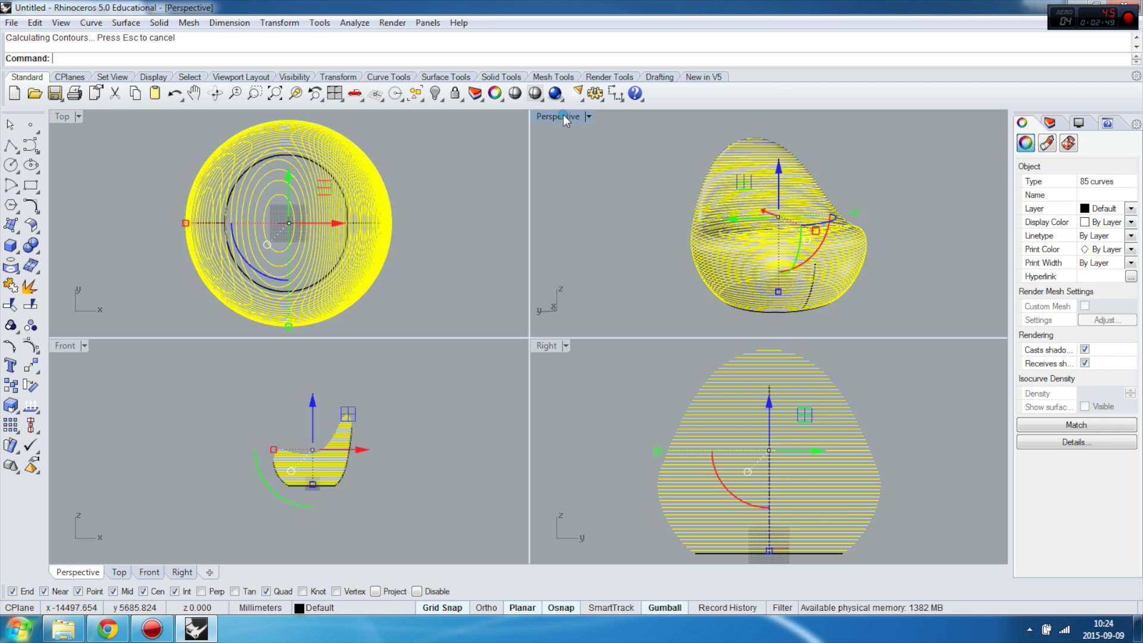
pyautogui.doubleClick(563, 115)
pyautogui.moveTo(512, 268); pyautogui.dragTo(457, 409, button='right')
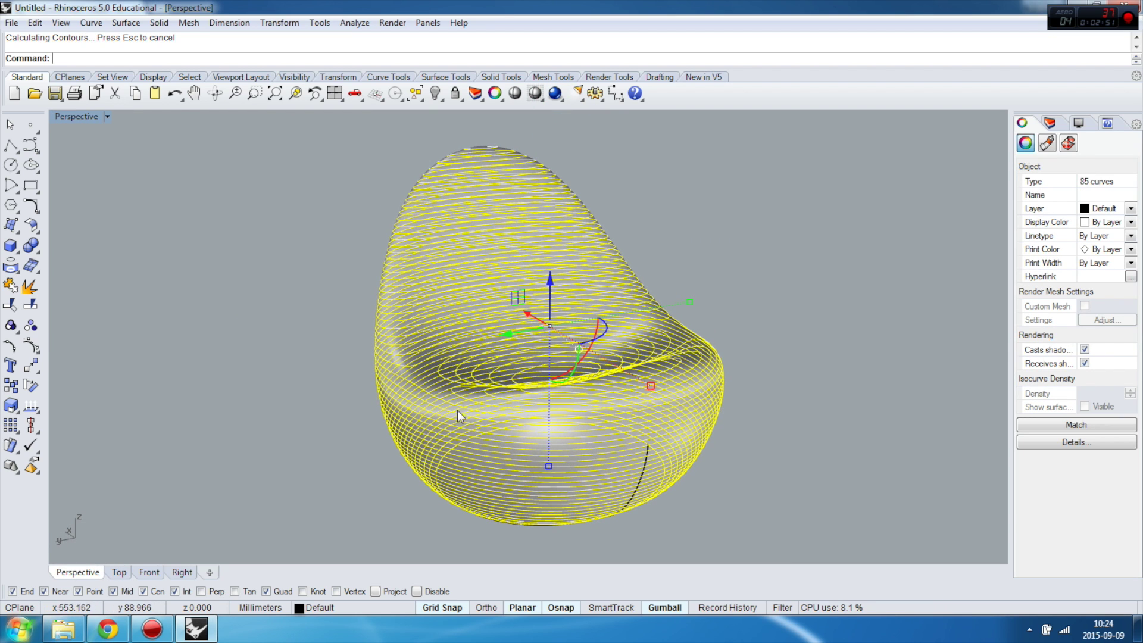
pyautogui.click(494, 442)
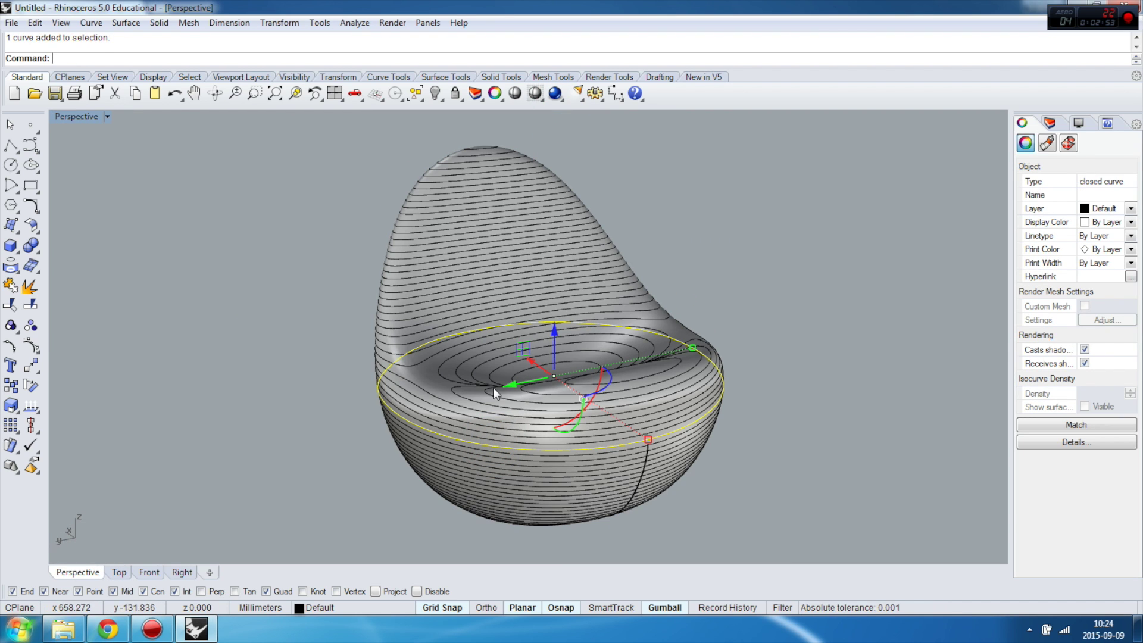
pyautogui.click(423, 370)
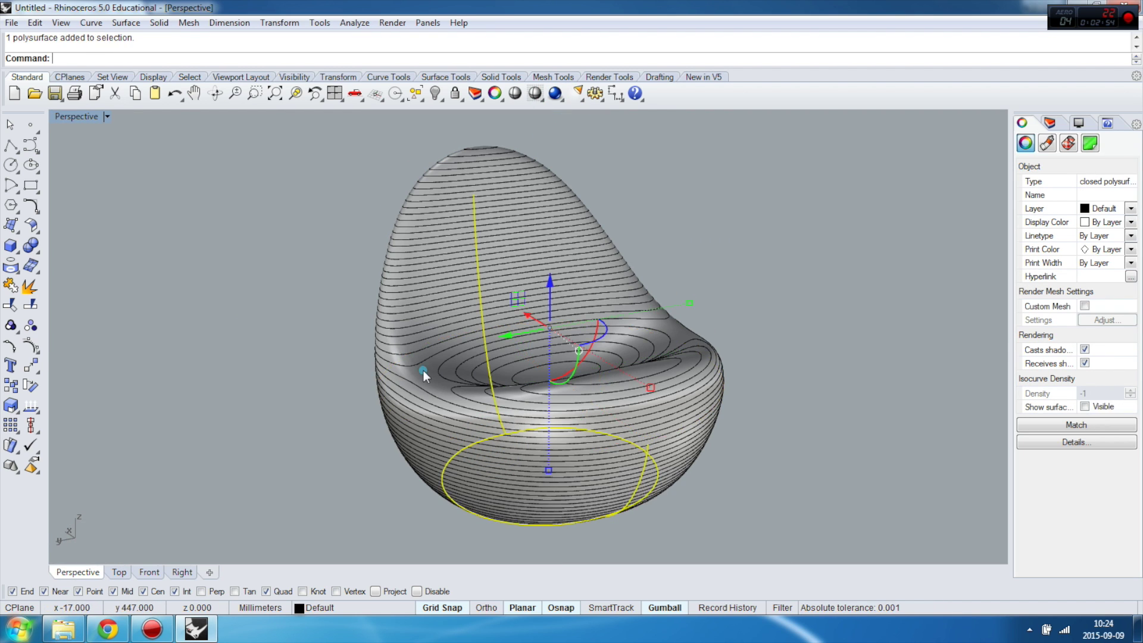
pyautogui.click(435, 92)
# Step: Examine the chair's contour curves, especially those at the top of the backrest
pyautogui.moveTo(483, 303); pyautogui.dragTo(517, 342, button='right')
pyautogui.scroll(-3, 521, 252)
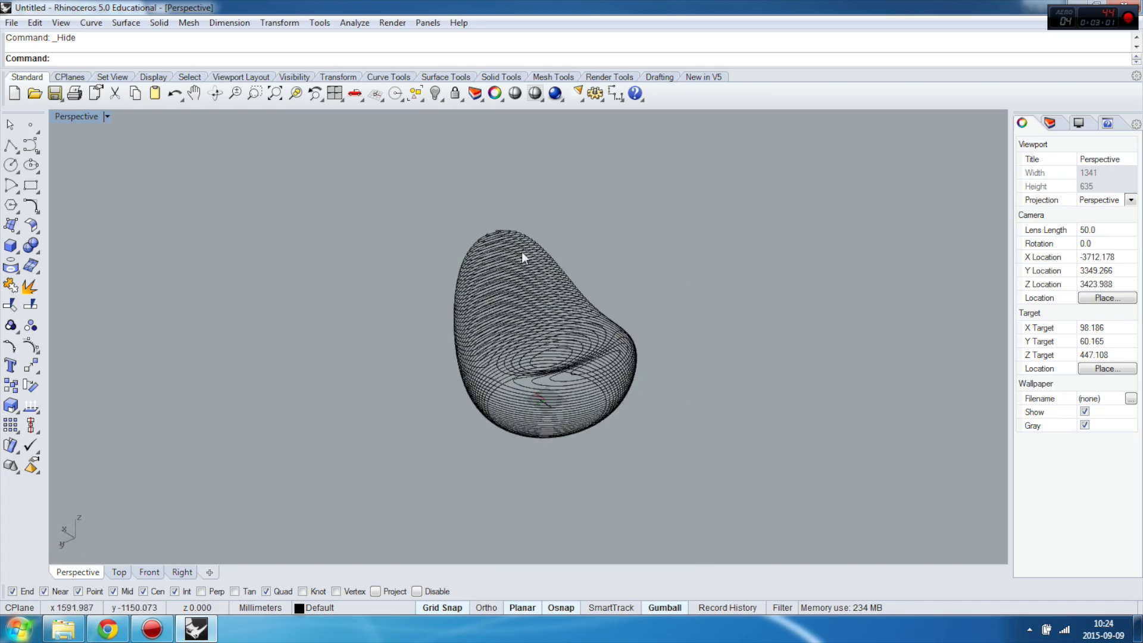
pyautogui.scroll(6, 498, 242)
pyautogui.moveTo(481, 245); pyautogui.dragTo(521, 247, button='right')
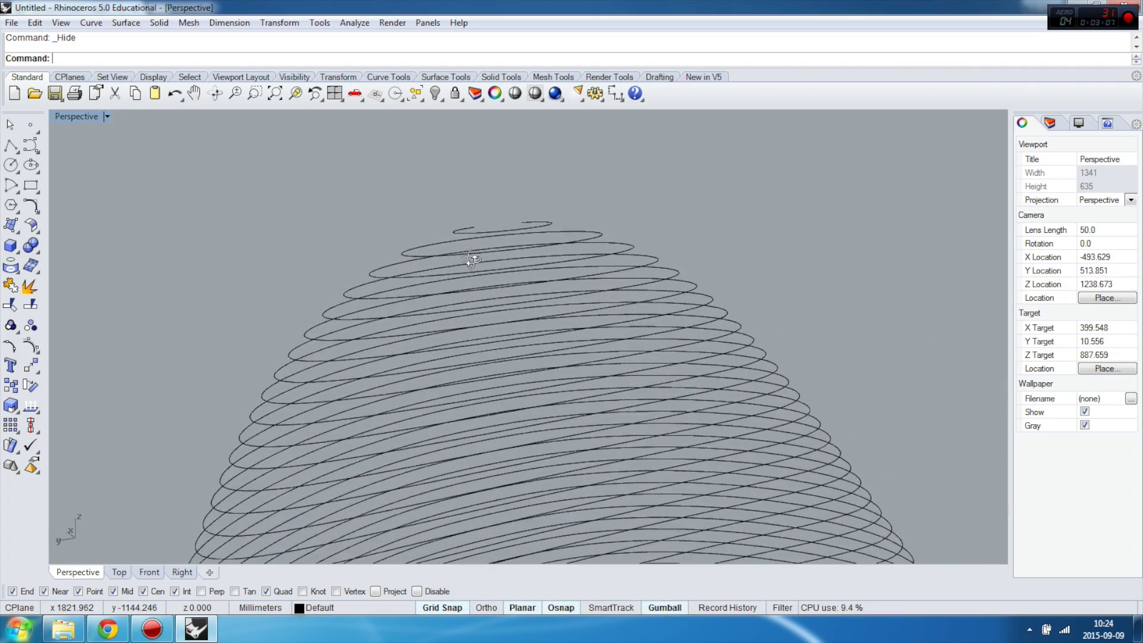
pyautogui.moveTo(470, 259); pyautogui.dragTo(458, 262, button='right')
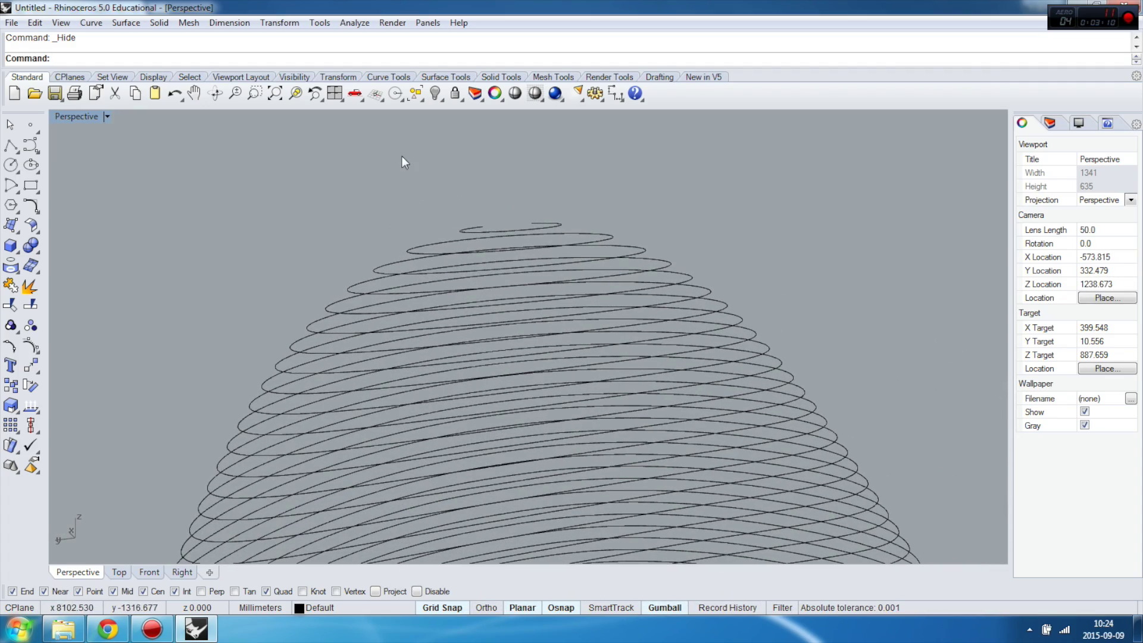
pyautogui.scroll(-5, 405, 145)
pyautogui.scroll(-5, 423, 159)
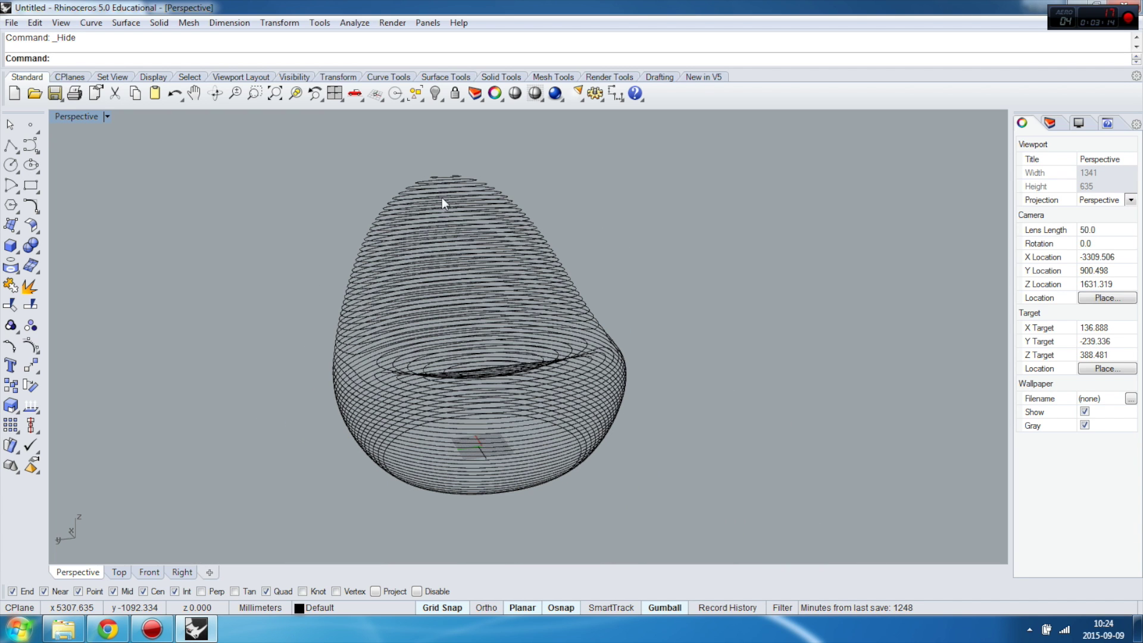
# Step: Switch to Chrome to check the sheet sizes available for 18 mm MDF, then return to Rhino
pyautogui.moveTo(194, 636)
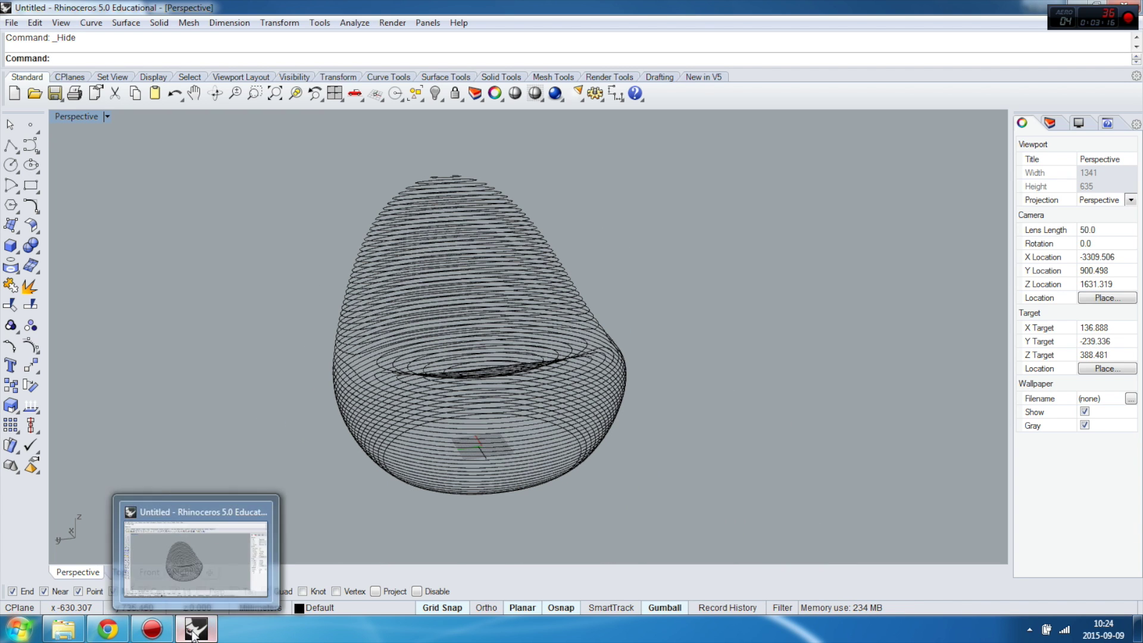
pyautogui.click(111, 632)
pyautogui.scroll(-2, 746, 317)
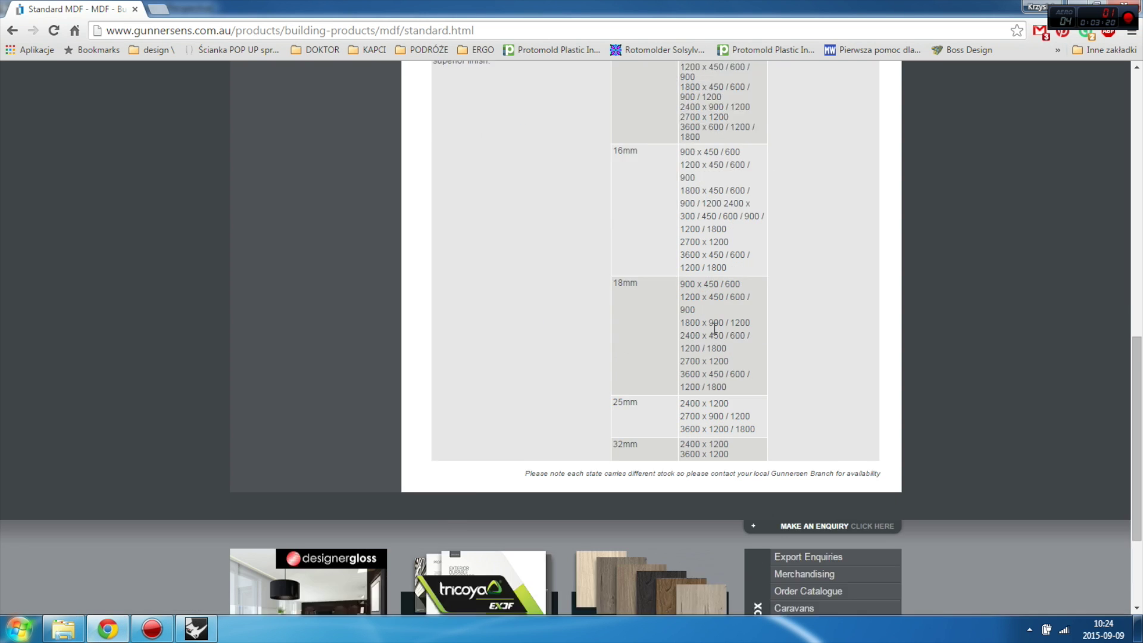
pyautogui.scroll(7, 744, 318)
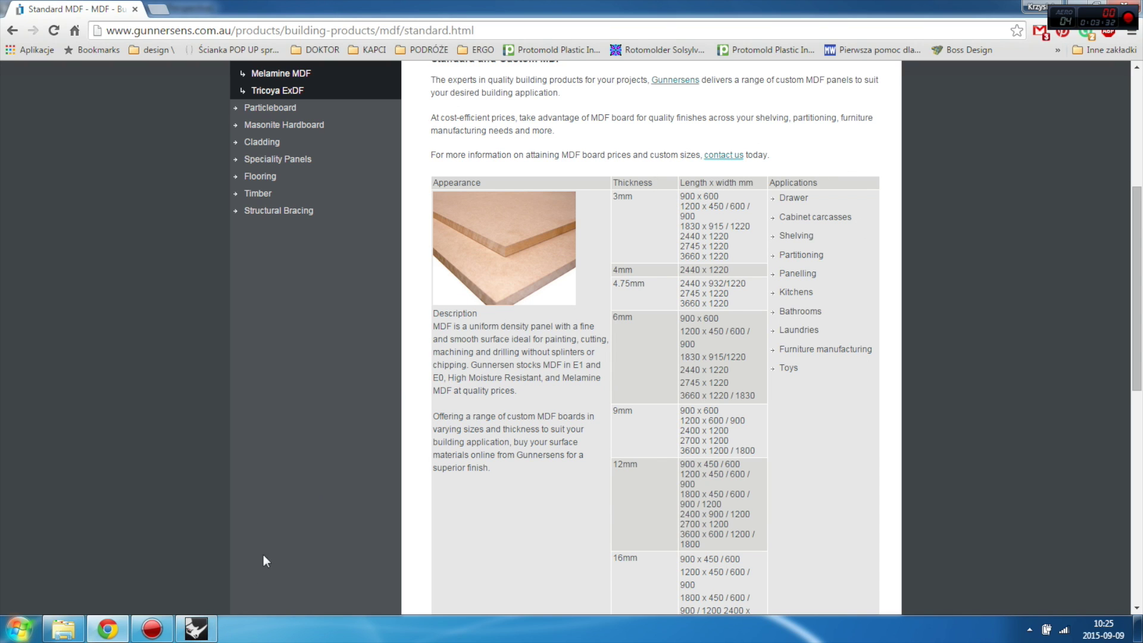
pyautogui.click(210, 629)
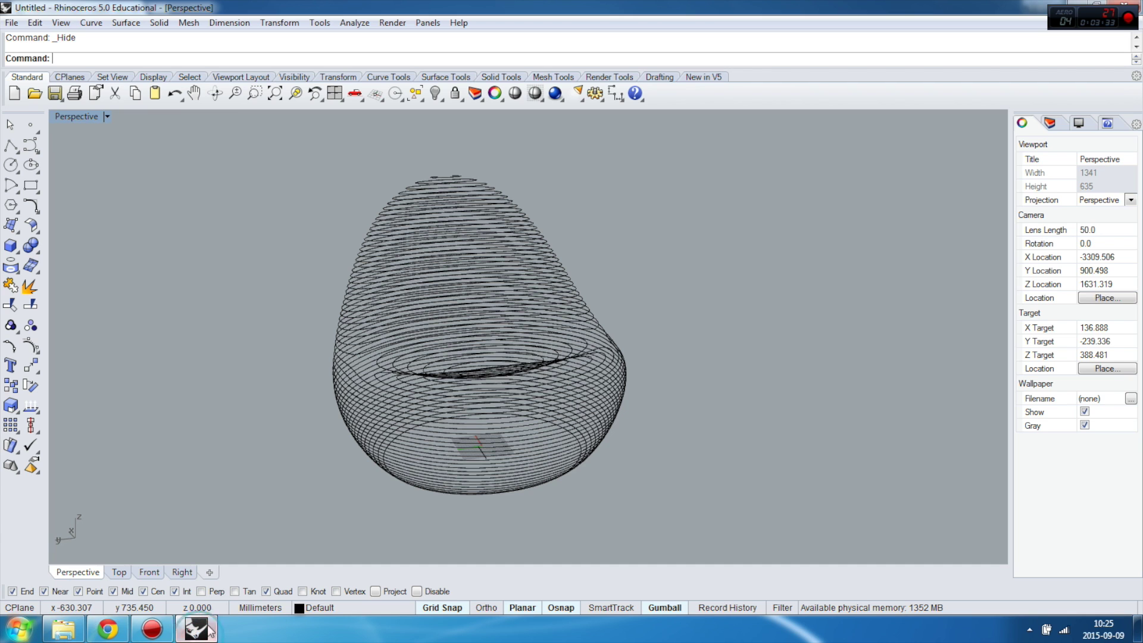
# Step: Draw a 900 by 600 mm rectangle beside the chair contours in the enlarged Top view to represent an MDF sheet
pyautogui.doubleClick(78, 116)
pyautogui.doubleClick(61, 116)
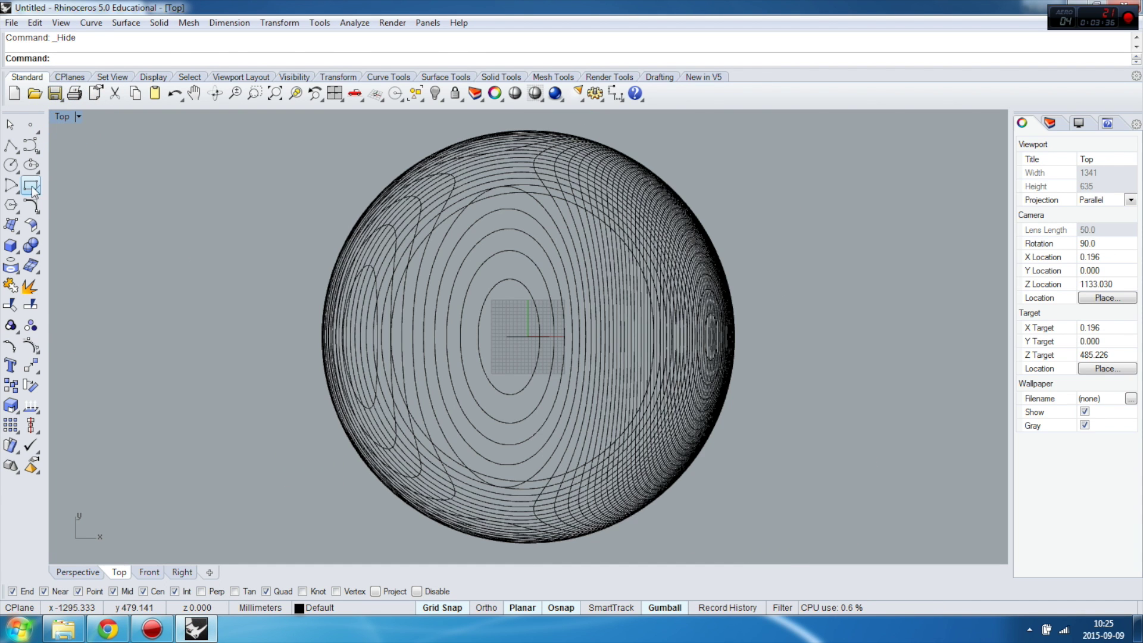
pyautogui.click(31, 186)
pyautogui.scroll(-10, 625, 322)
pyautogui.click(249, 196)
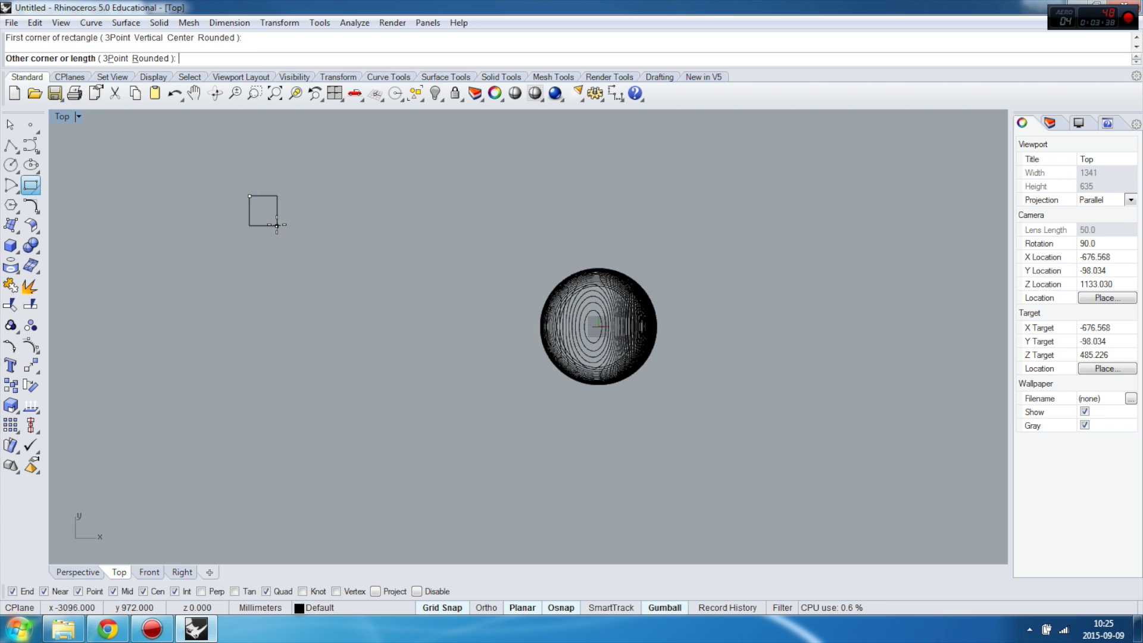
pyautogui.write('900')
pyautogui.press('Return')
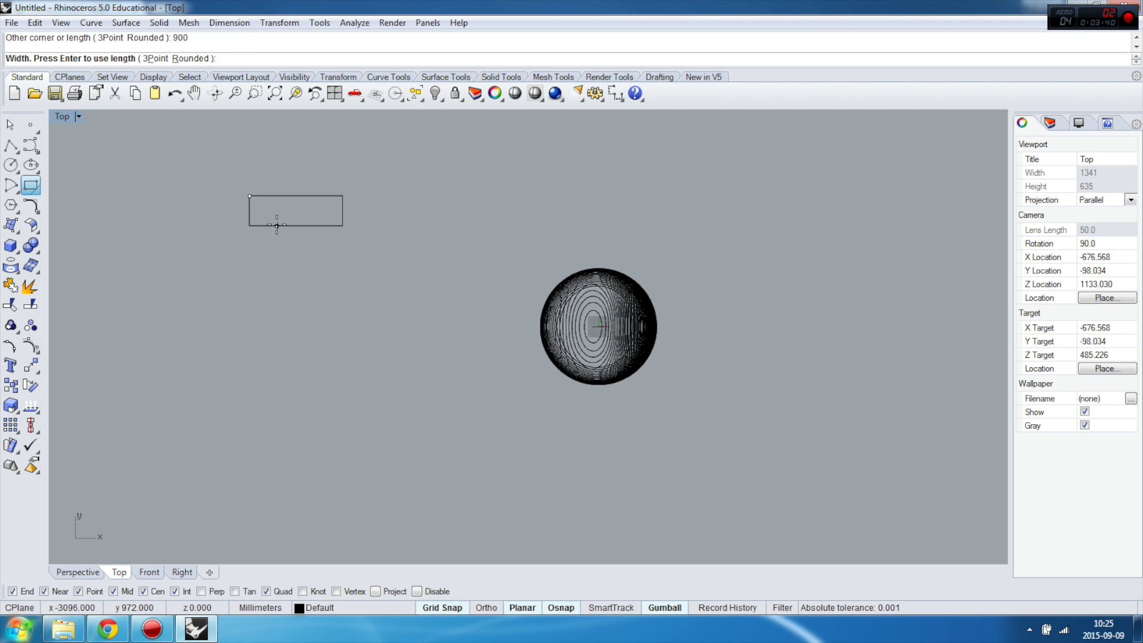
pyautogui.write('600')
pyautogui.press('Return')
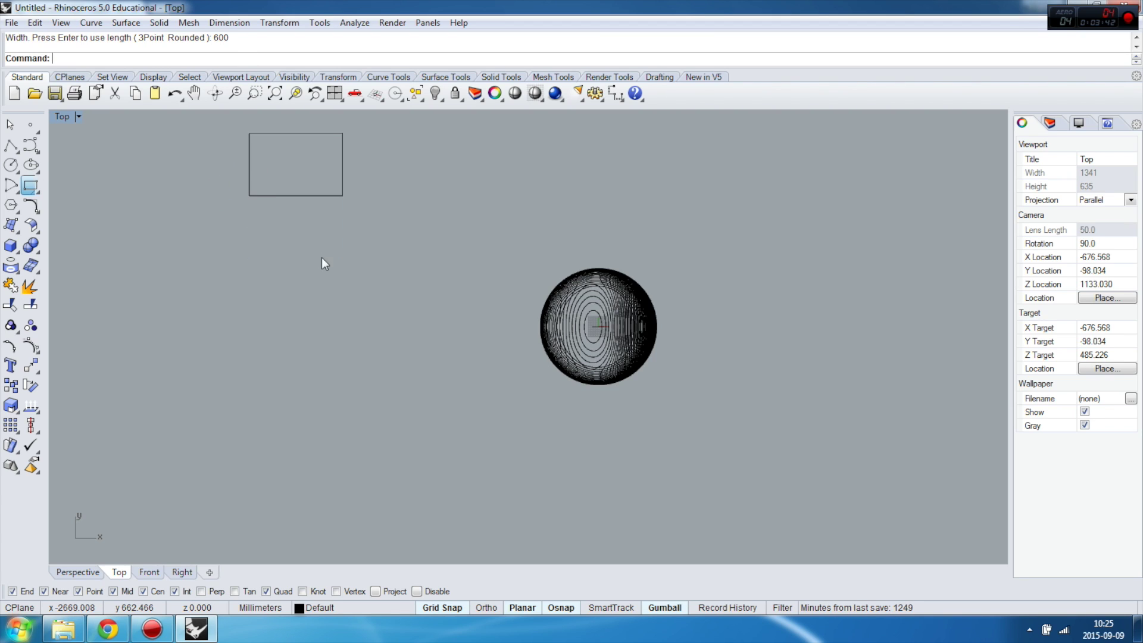
# Step: Move the sheet rectangle closer to the chair contours in the Top view
pyautogui.scroll(-2, 323, 257)
pyautogui.click(330, 207)
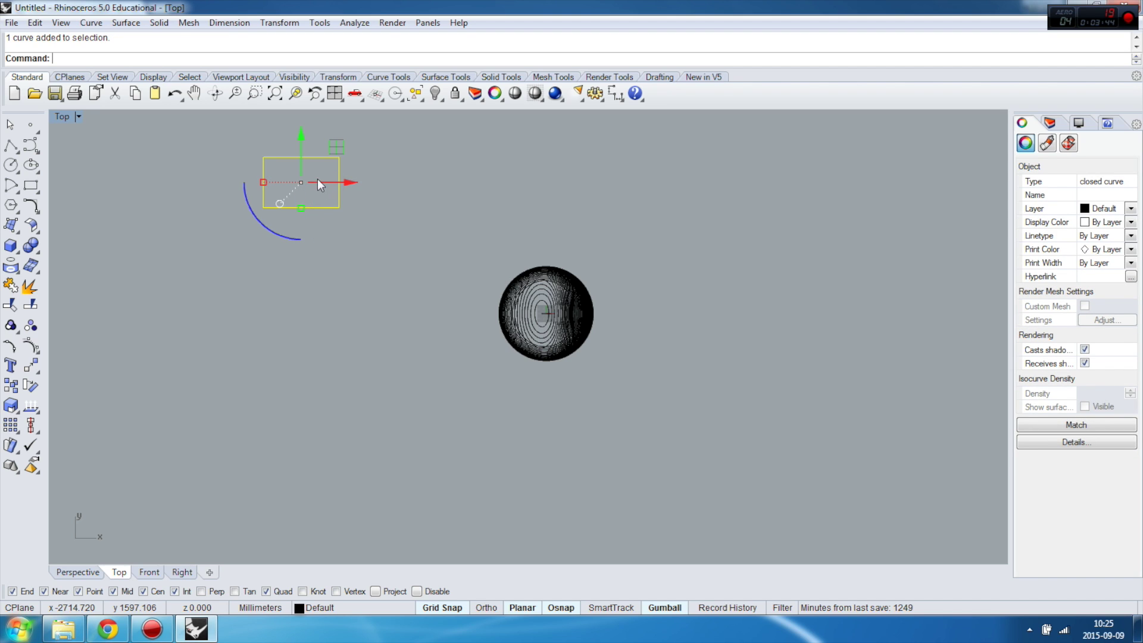
pyautogui.moveTo(348, 183); pyautogui.dragTo(455, 182)
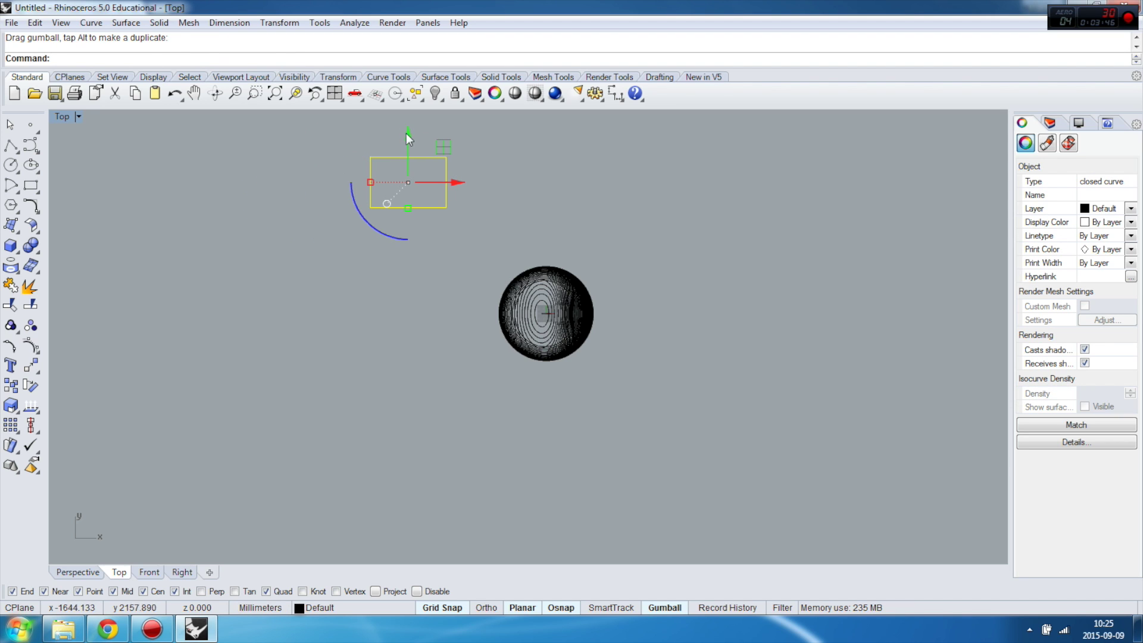
pyautogui.moveTo(407, 133); pyautogui.dragTo(409, 238)
pyautogui.moveTo(456, 290); pyautogui.dragTo(420, 267)
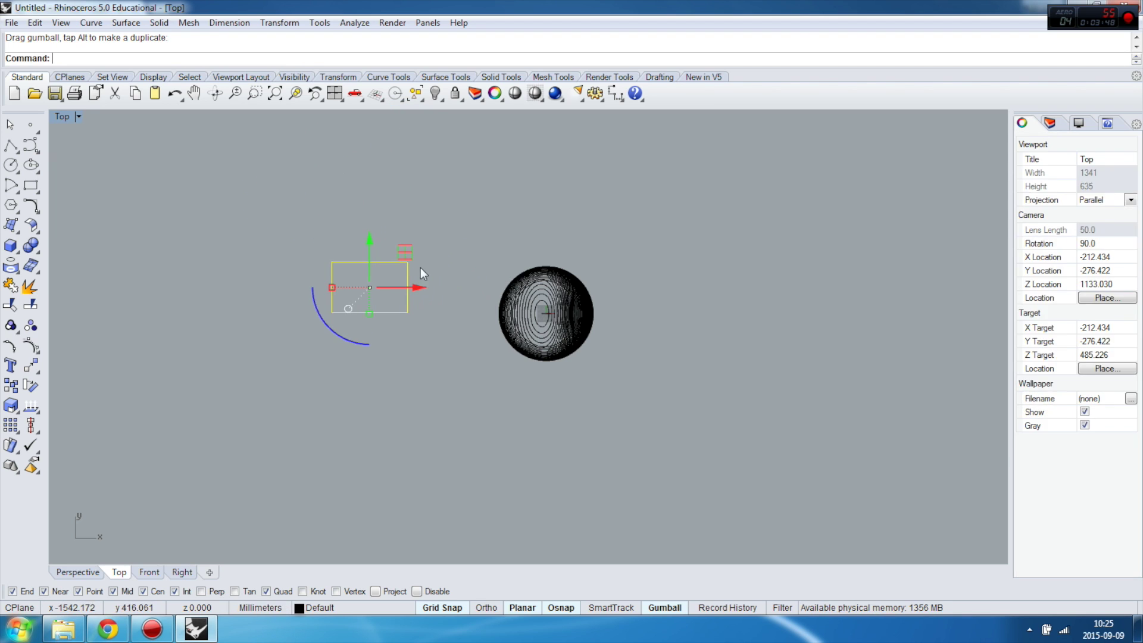
pyautogui.scroll(3, 388, 269)
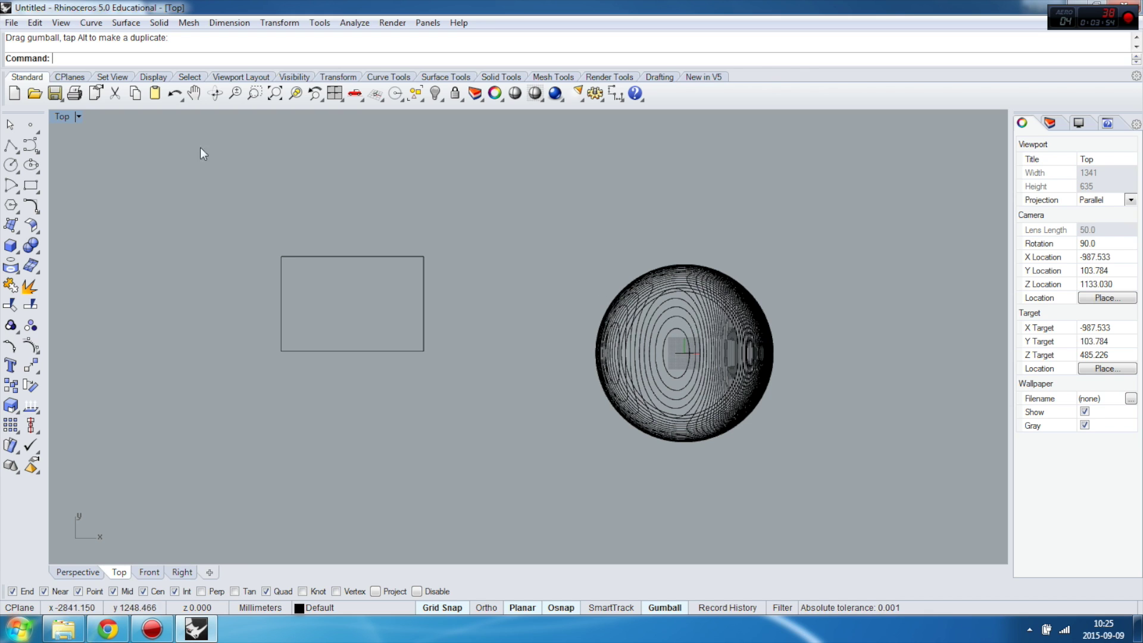
# Step: Restore the four-view layout and move the small open contour at the top of the backrest into the sheet rectangle's lower-left corner
pyautogui.doubleClick(64, 116)
pyautogui.scroll(5, 708, 149)
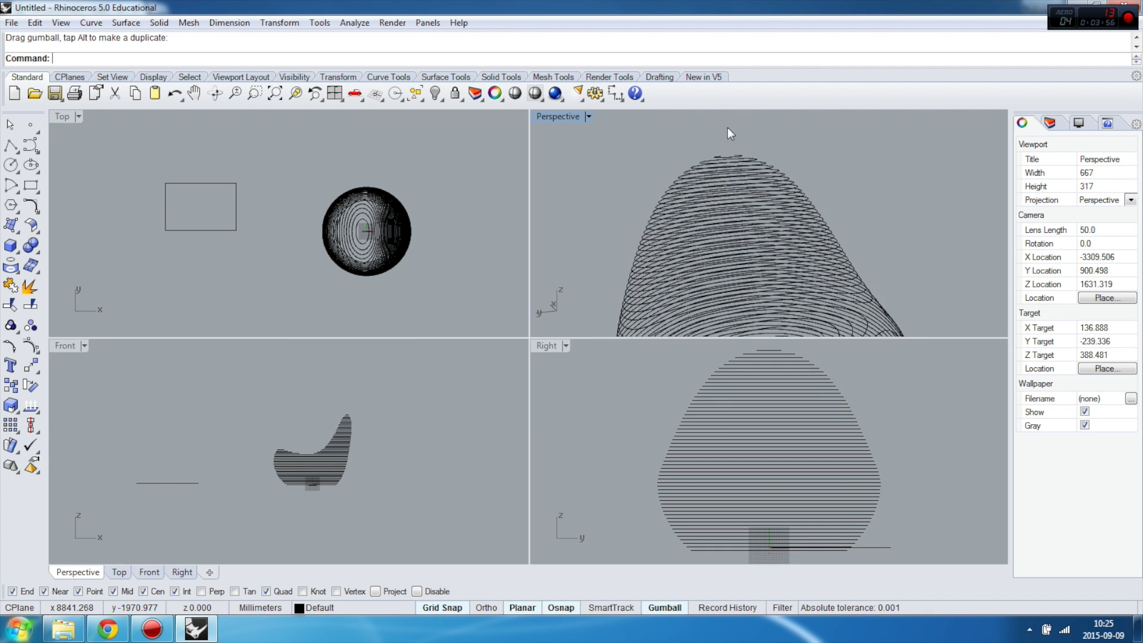
pyautogui.click(741, 159)
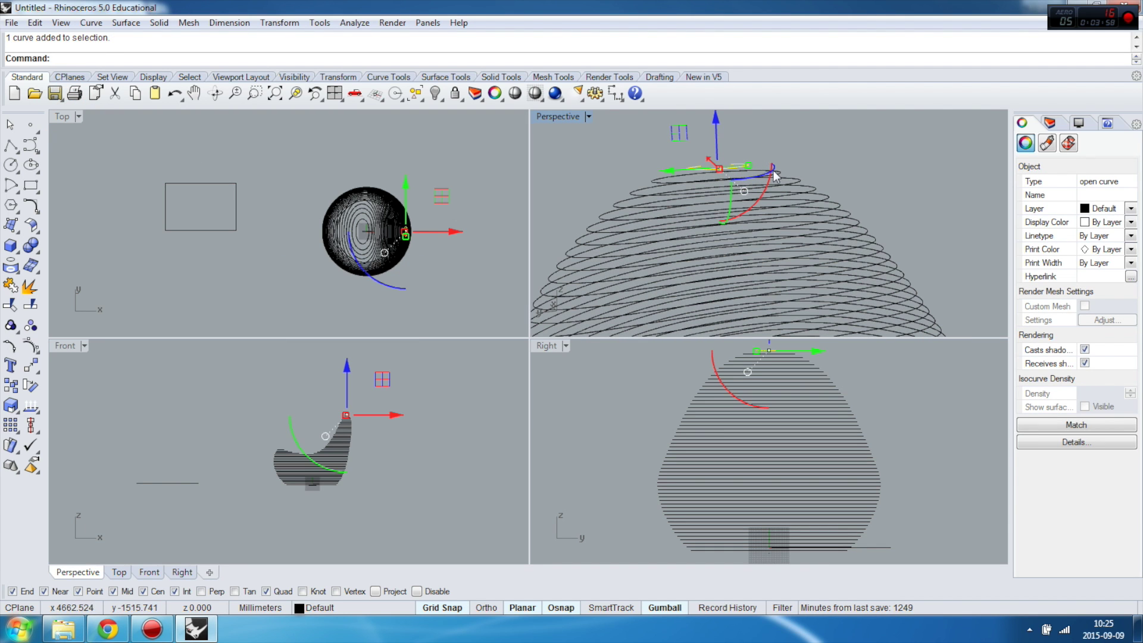
pyautogui.click(773, 170)
pyautogui.press('Escape')
pyautogui.click(736, 158)
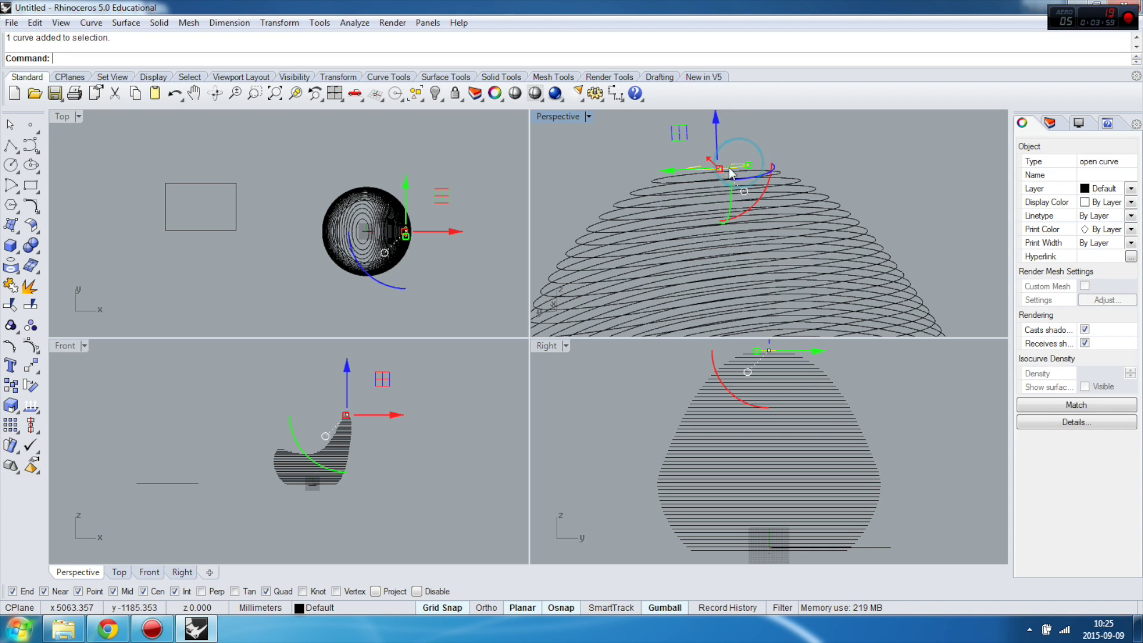
pyautogui.moveTo(419, 235); pyautogui.dragTo(171, 178)
# Step: Move the topmost closed contour of the backrest into the sheet rectangle, beside the small open curve
pyautogui.click(765, 177)
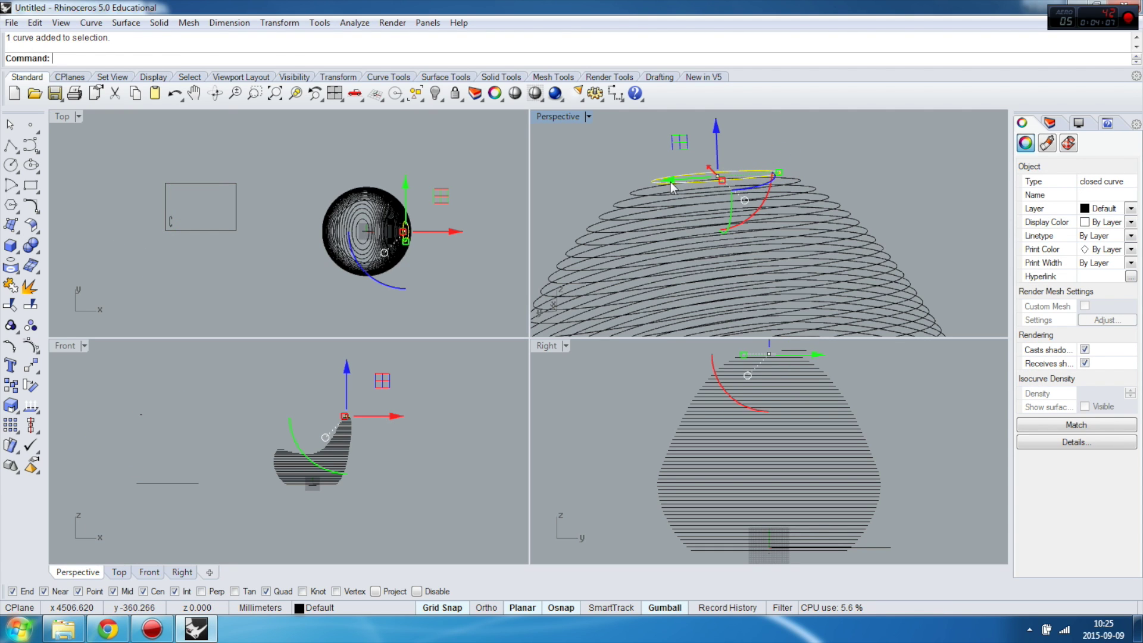
pyautogui.moveTo(671, 188); pyautogui.dragTo(234, 168)
pyautogui.moveTo(173, 148); pyautogui.dragTo(197, 201)
pyautogui.scroll(4, 168, 202)
pyautogui.click(189, 155)
pyautogui.scroll(-3, 178, 184)
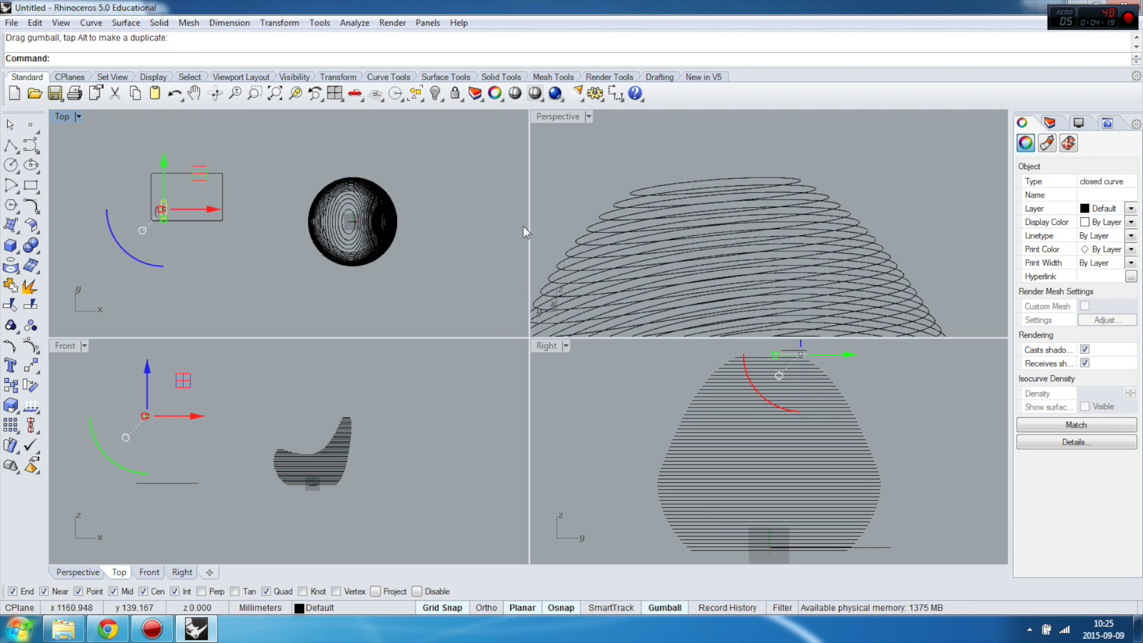
# Step: Move the third contour from the top of the backrest into the sheet rectangle, to the right of the first two curves
pyautogui.scroll(1, 523, 226)
pyautogui.click(745, 178)
pyautogui.moveTo(842, 182); pyautogui.dragTo(833, 187, button='right')
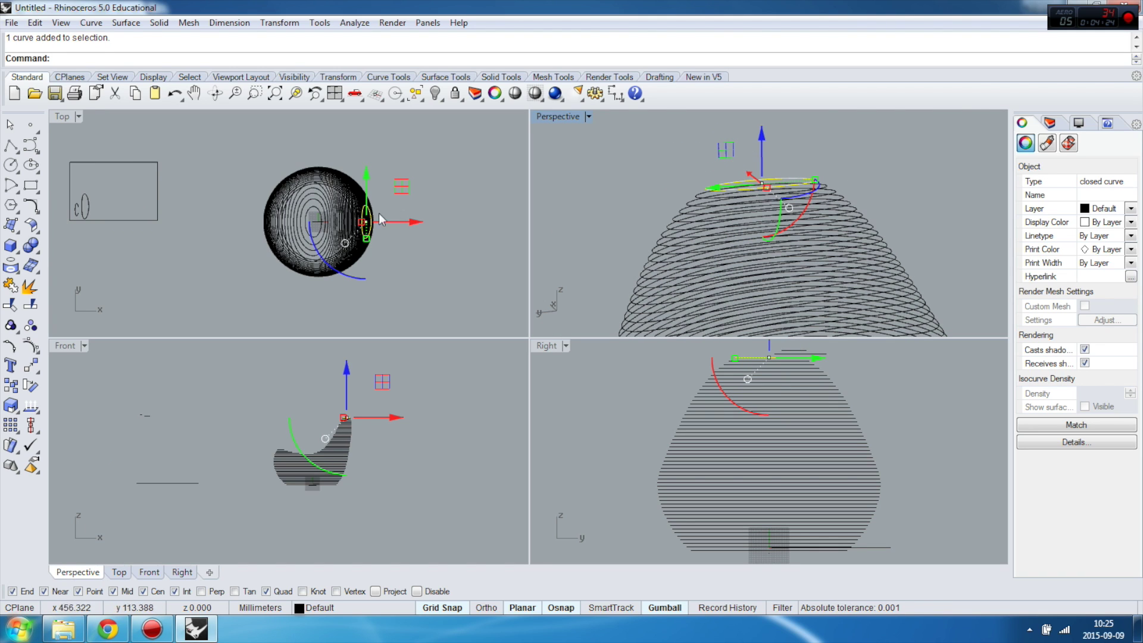
pyautogui.moveTo(416, 222); pyautogui.dragTo(142, 159)
pyautogui.scroll(3, 52, 193)
pyautogui.scroll(-3, 155, 270)
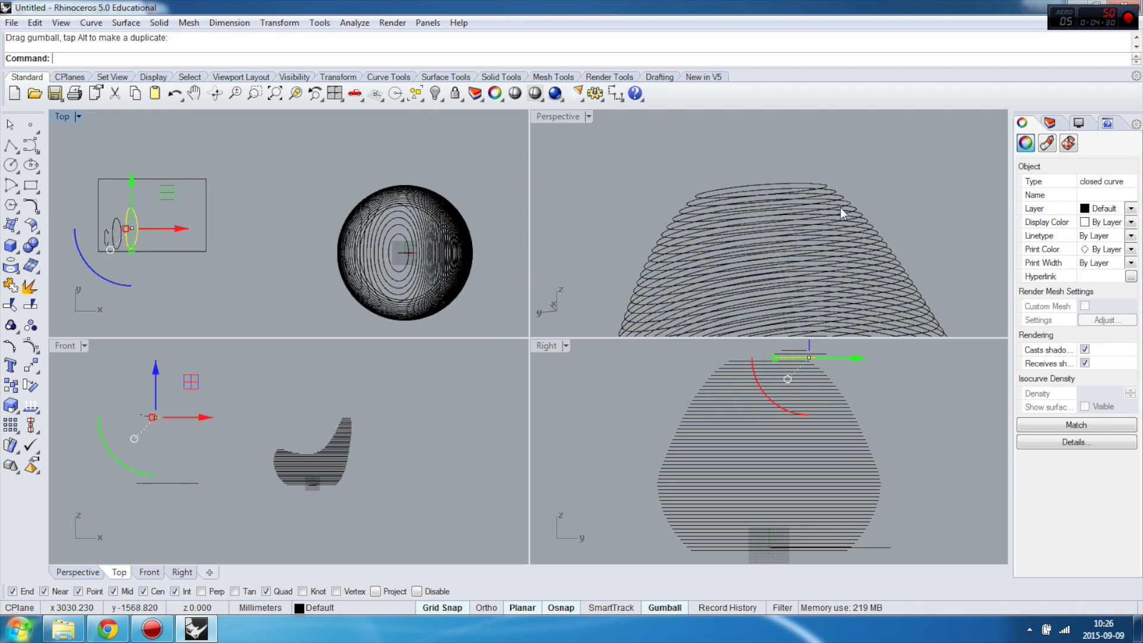
# Step: Move the fourth and fifth backrest contours into the sheet rectangle, continuing the row to the right
pyautogui.click(823, 181)
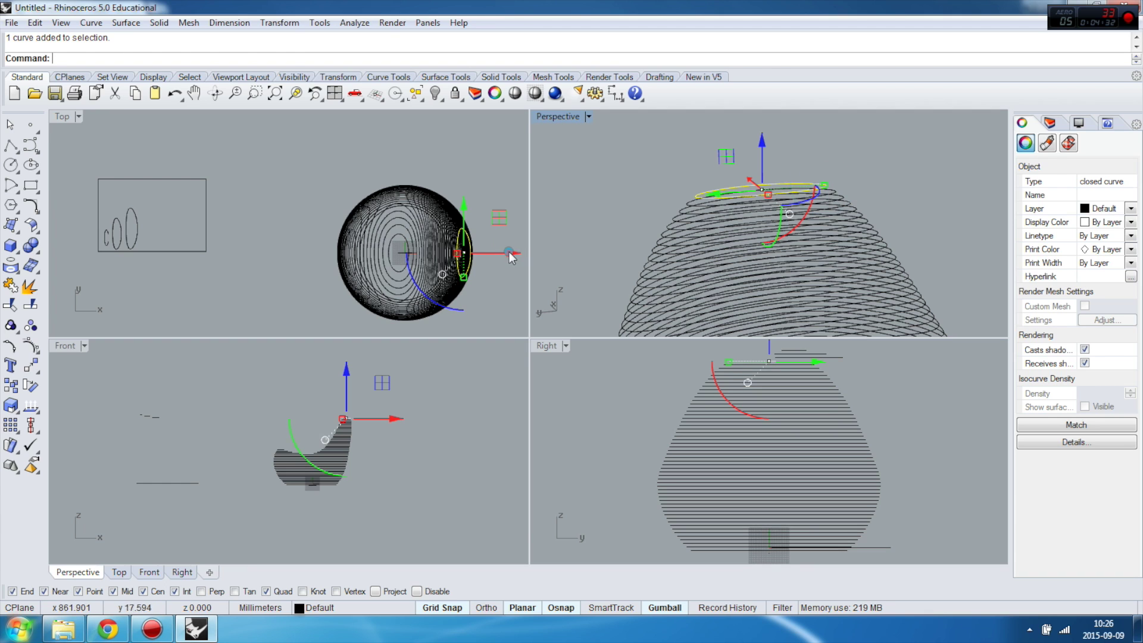
pyautogui.moveTo(509, 246); pyautogui.dragTo(159, 174)
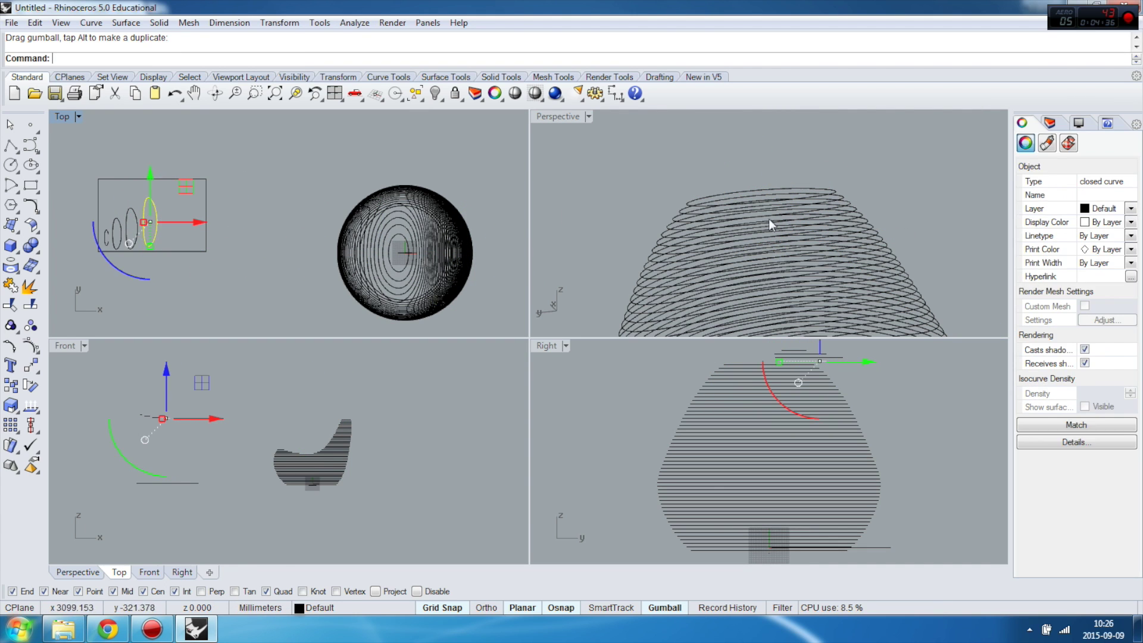
pyautogui.click(828, 181)
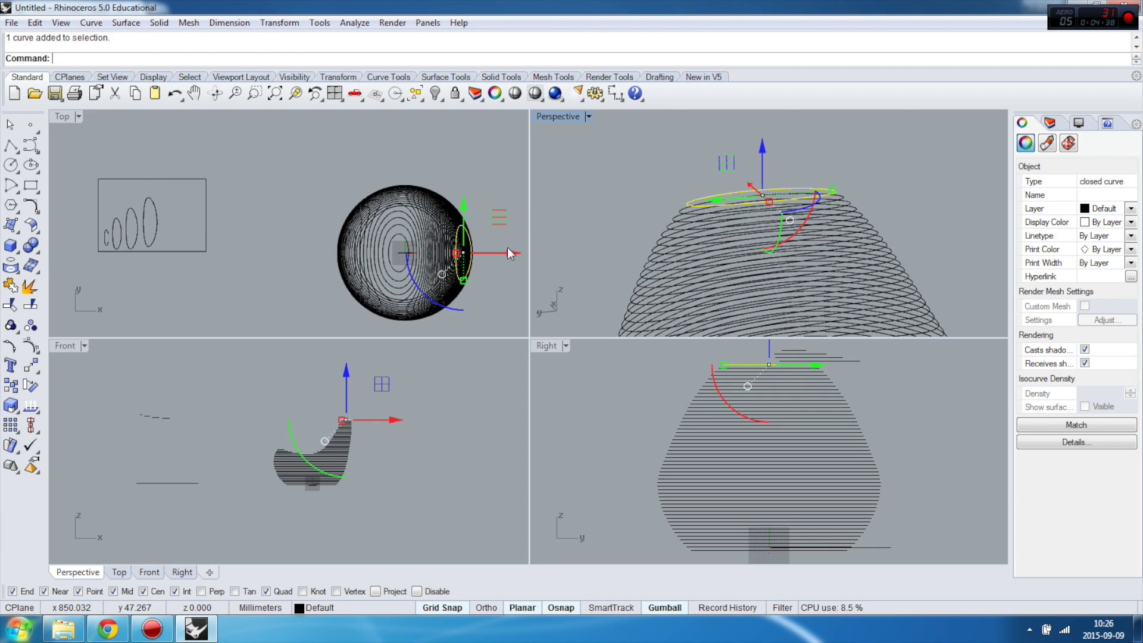
pyautogui.moveTo(510, 253); pyautogui.dragTo(173, 193)
pyautogui.click(180, 170)
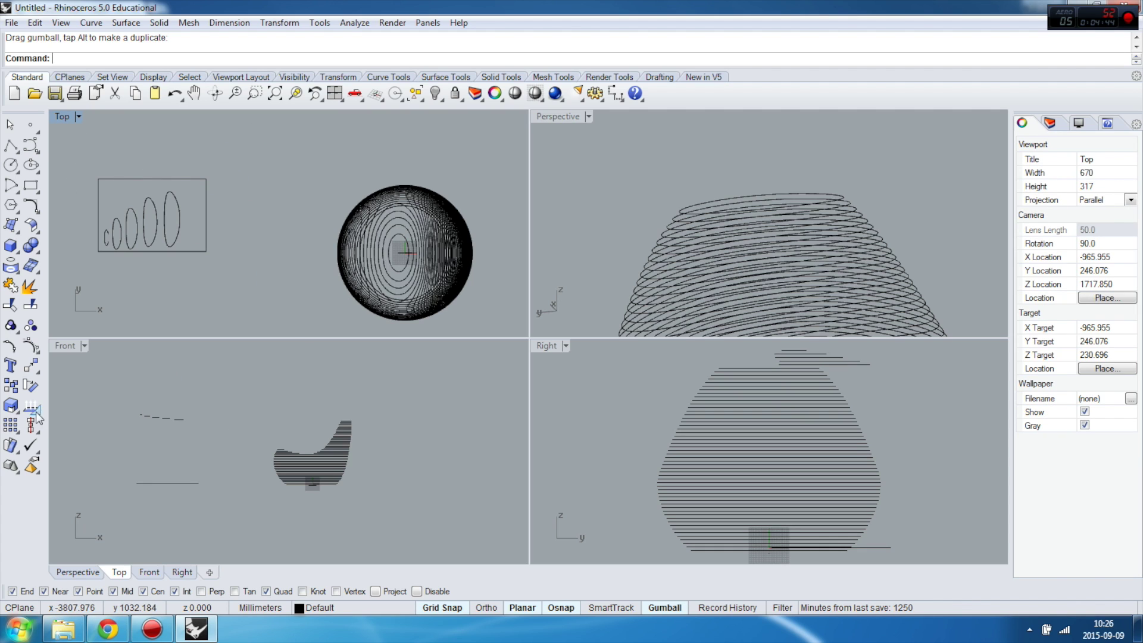
# Step: Flatten the five moved contours onto the sheet rectangle's plane using Set Points with only Set Z, aligned to World
pyautogui.scroll(4, 135, 428)
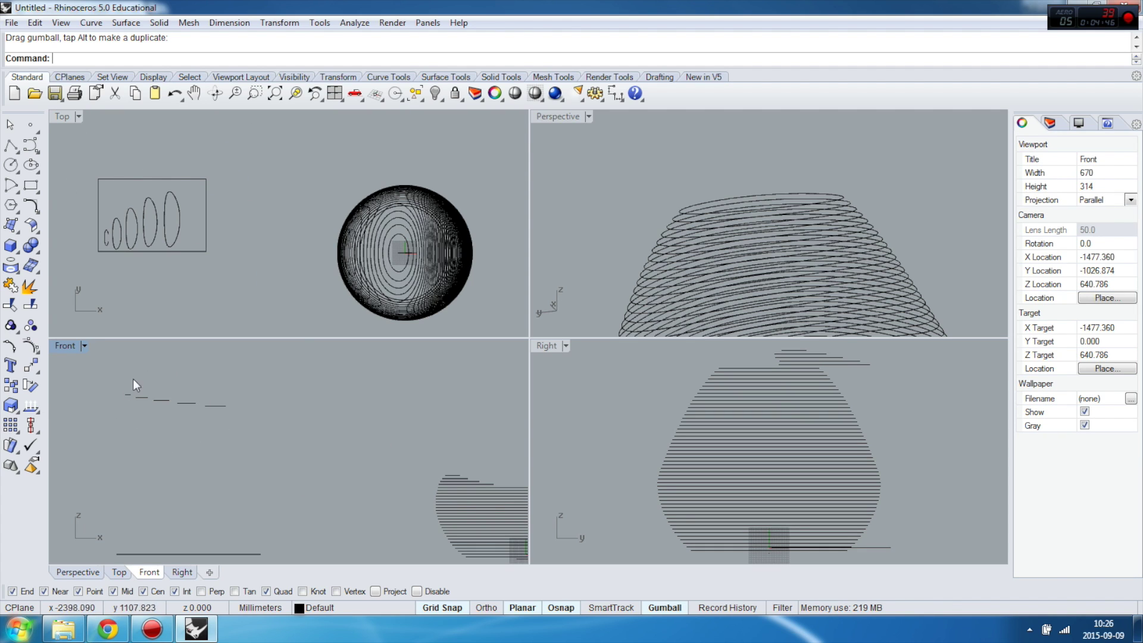
pyautogui.scroll(-3, 212, 415)
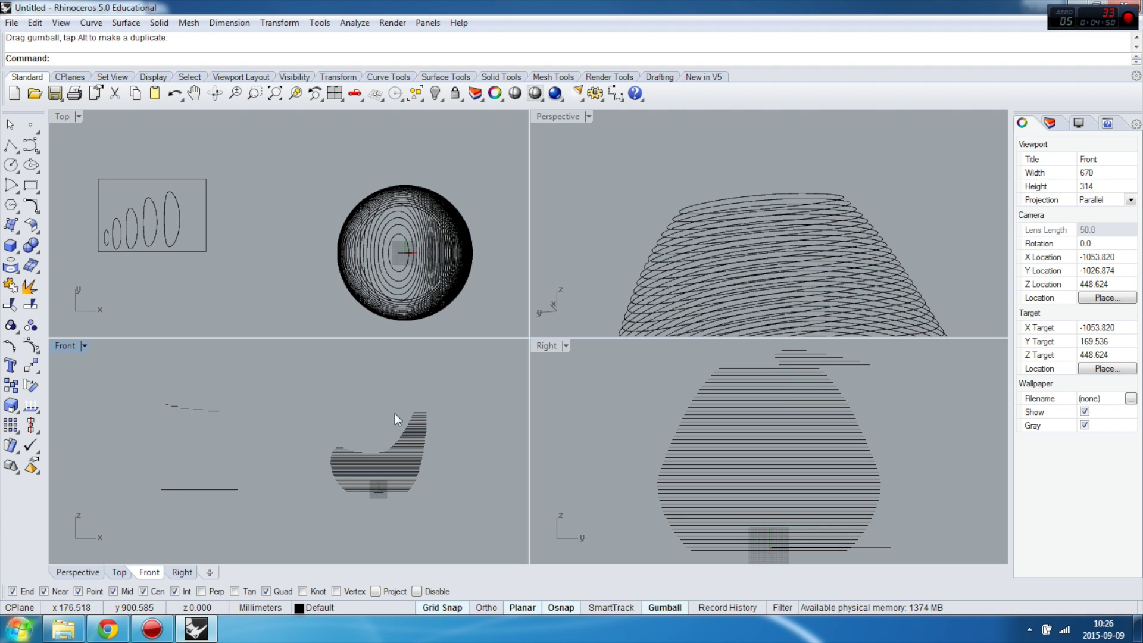
pyautogui.moveTo(128, 388); pyautogui.dragTo(212, 431)
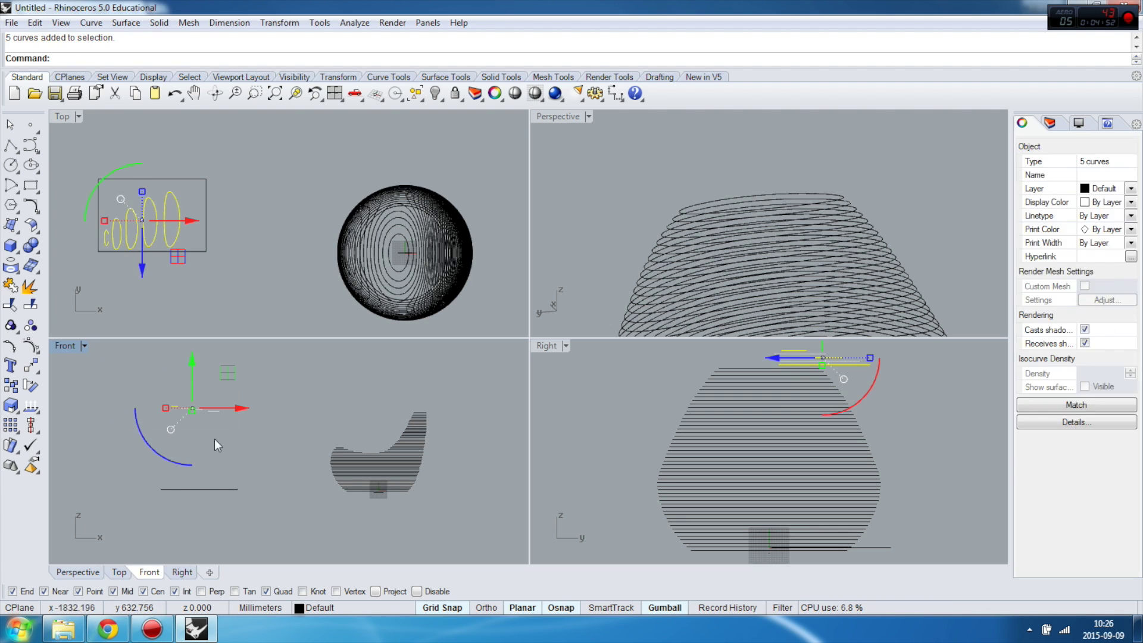
pyautogui.click(32, 369)
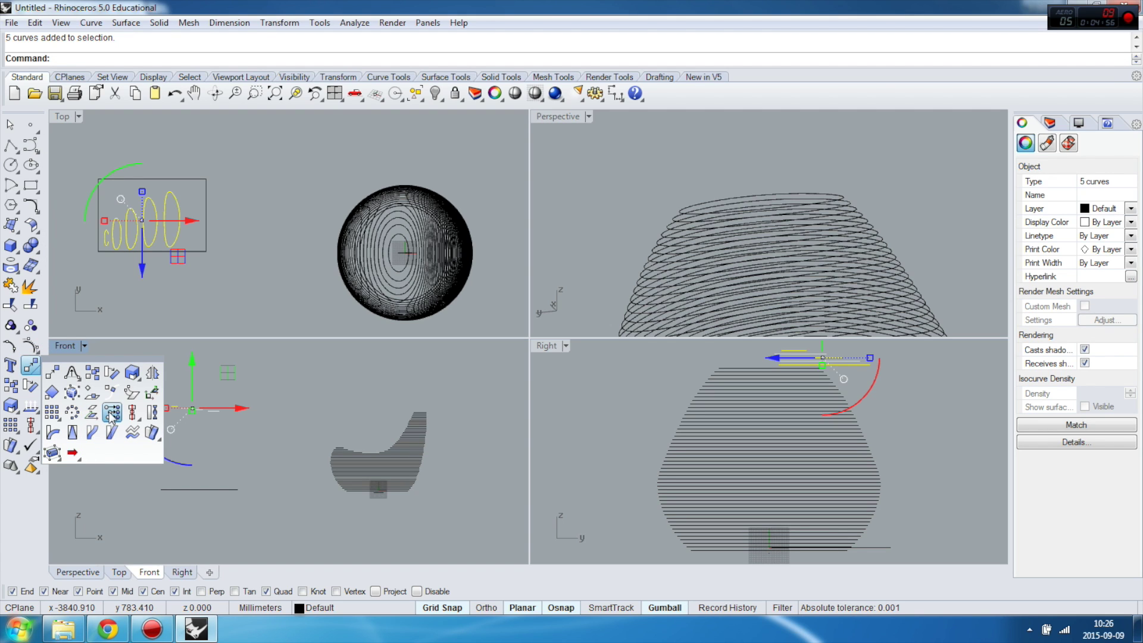
pyautogui.click(110, 415)
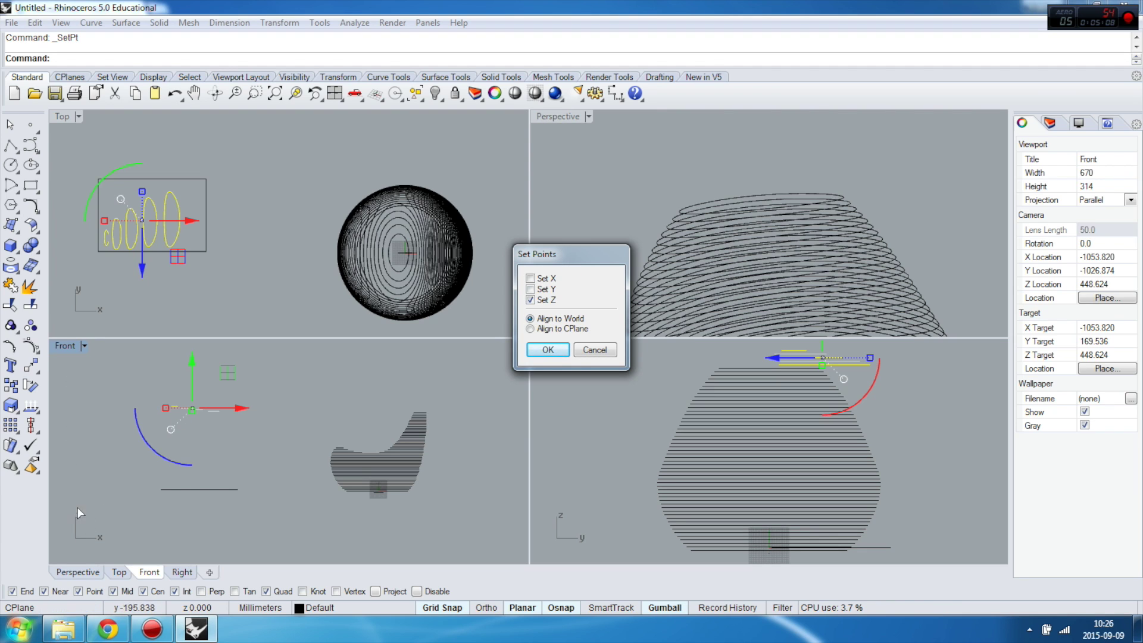
pyautogui.click(553, 348)
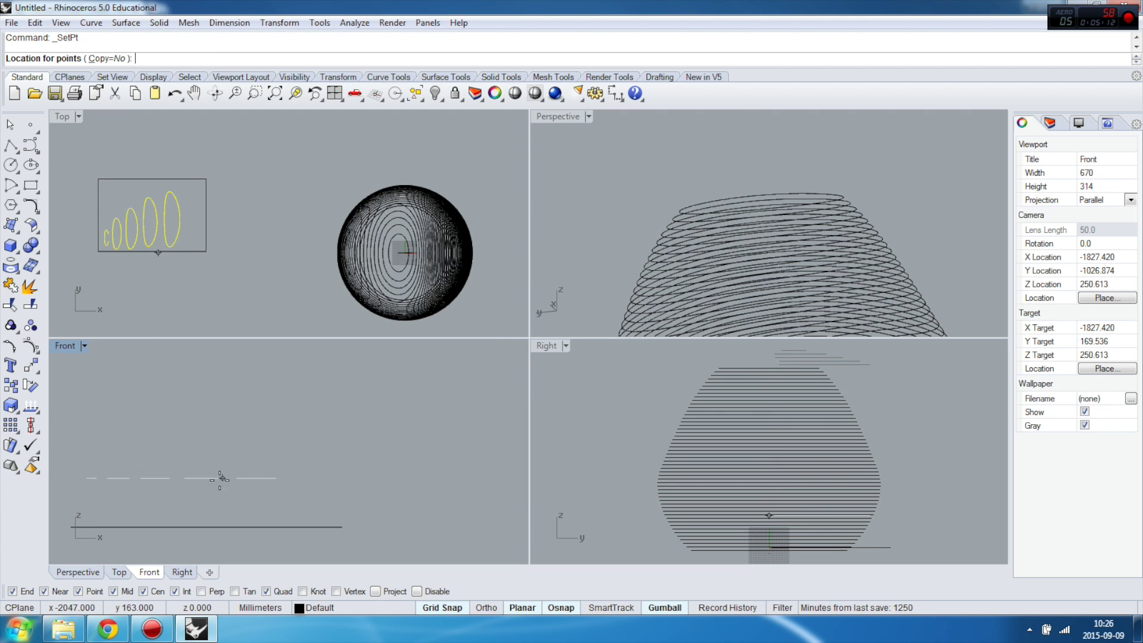
pyautogui.click(341, 506)
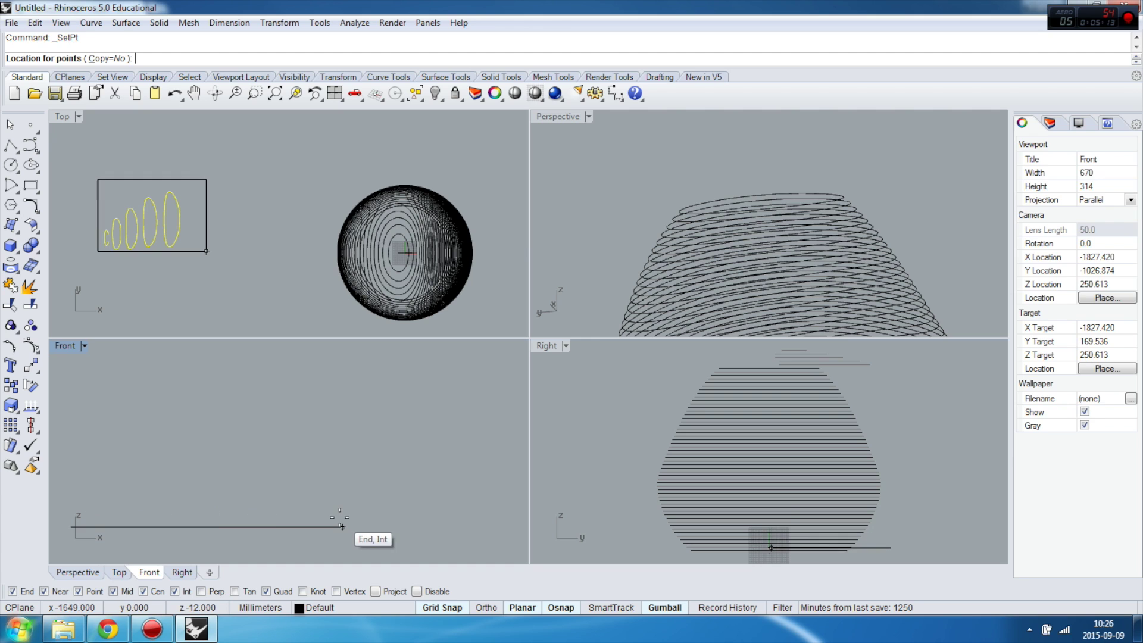
pyautogui.press('Escape')
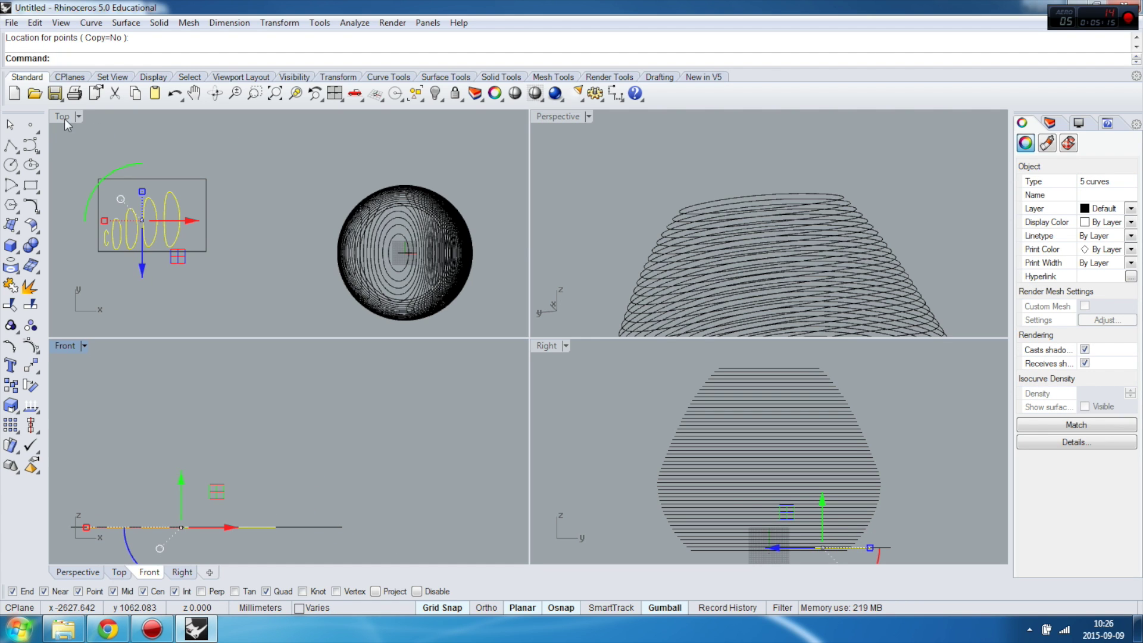
# Step: Enlarge the Top view and examine the layout of the five contours within the sheet rectangle
pyautogui.doubleClick(63, 116)
pyautogui.click(213, 188)
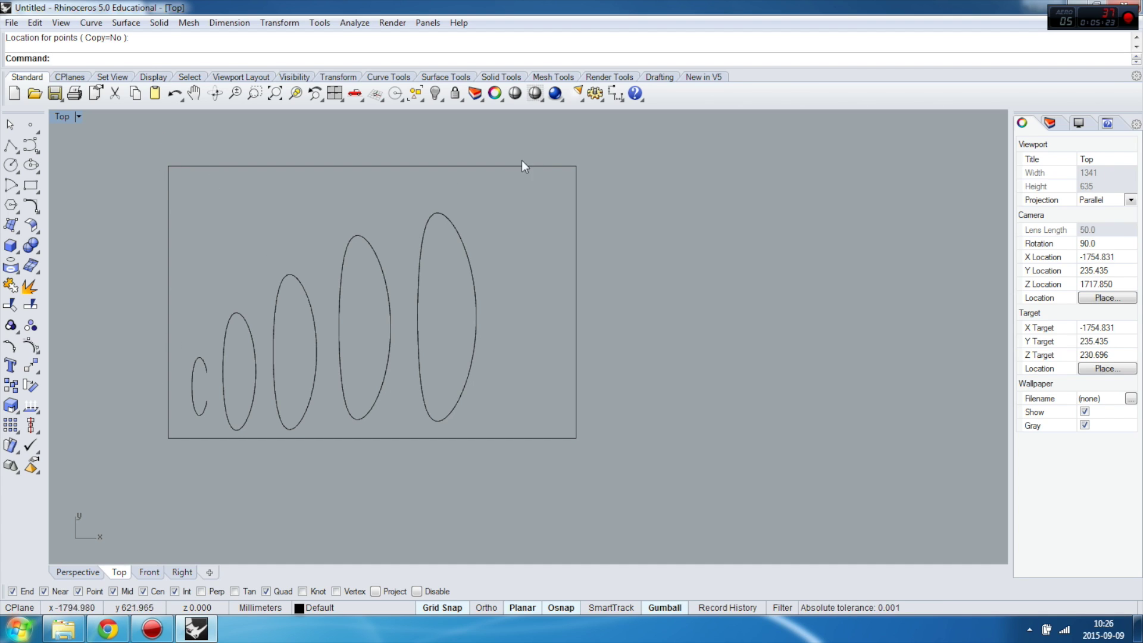
pyautogui.moveTo(111, 451); pyautogui.dragTo(119, 473)
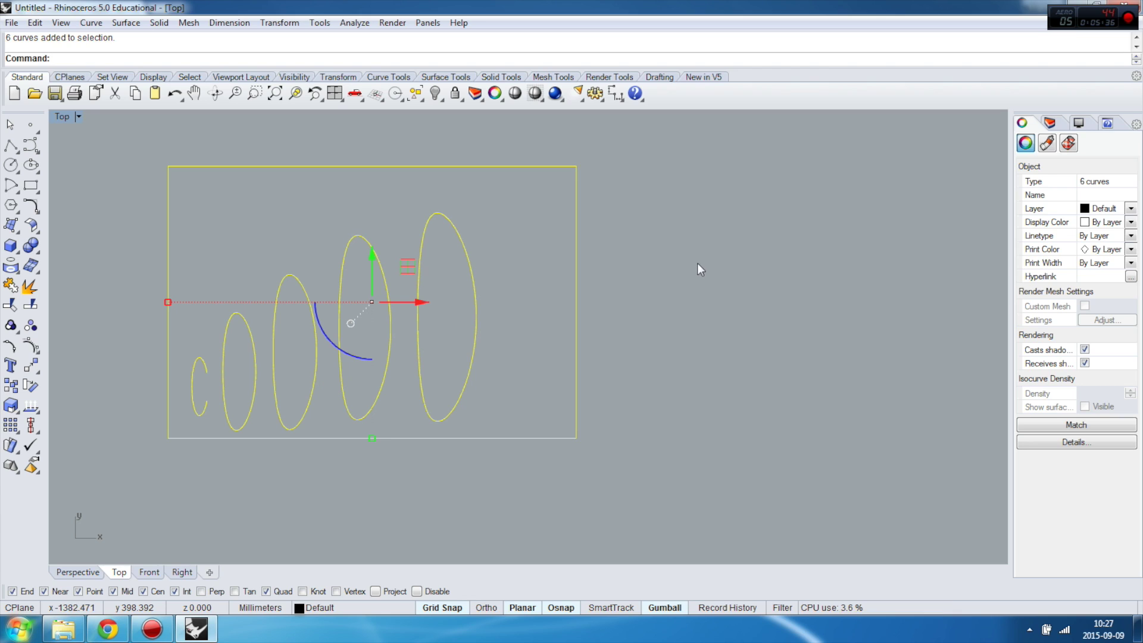
pyautogui.press('Escape')
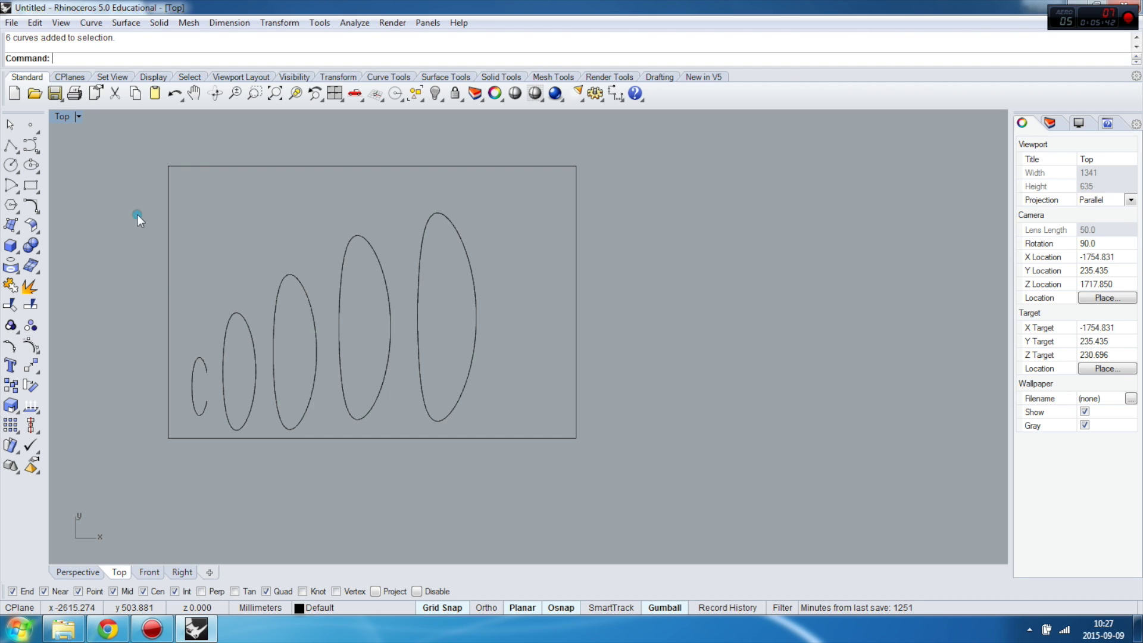
pyautogui.moveTo(505, 360); pyautogui.dragTo(592, 372, button='right')
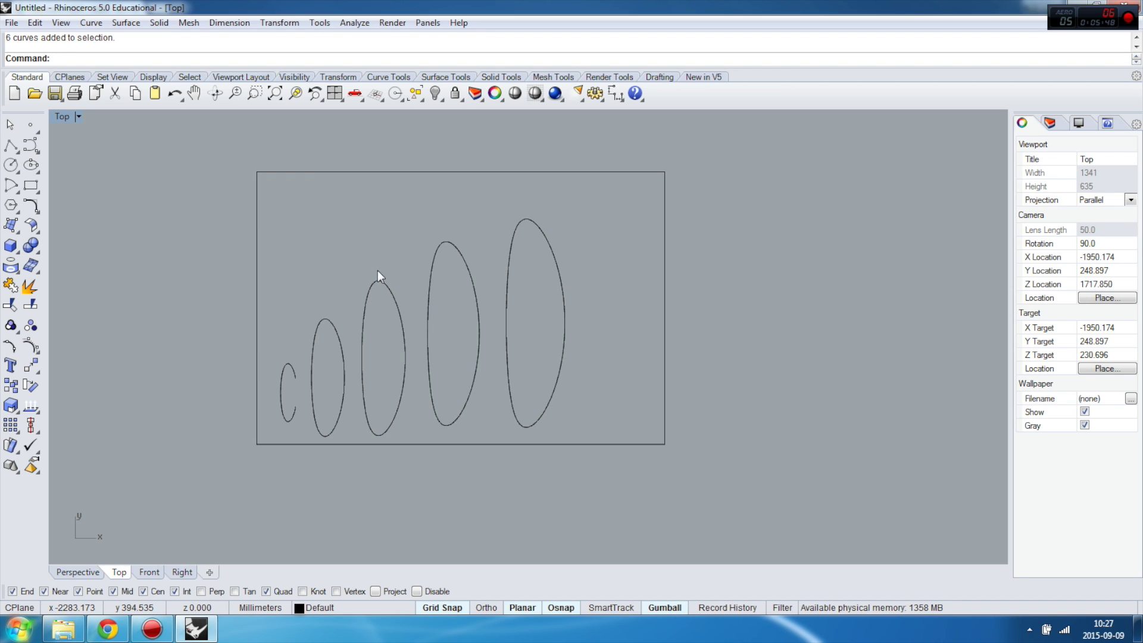
# Step: Offset the second contour from the left on the sheet inward by 20 mm with sharp corners
pyautogui.scroll(2, 393, 360)
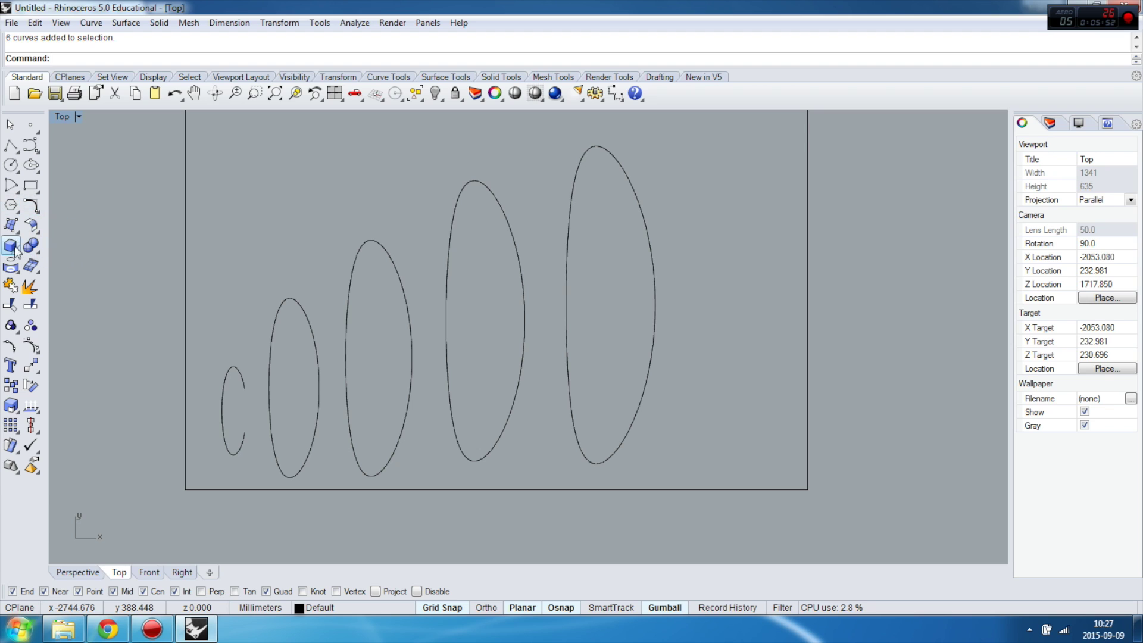
pyautogui.click(37, 211)
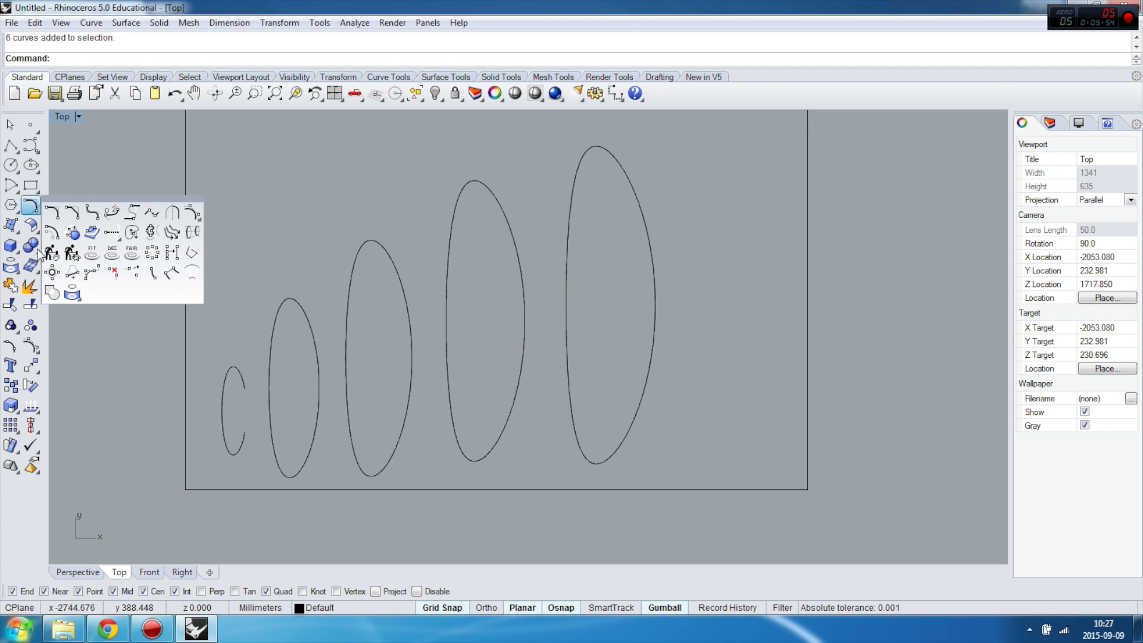
pyautogui.click(53, 233)
pyautogui.click(304, 324)
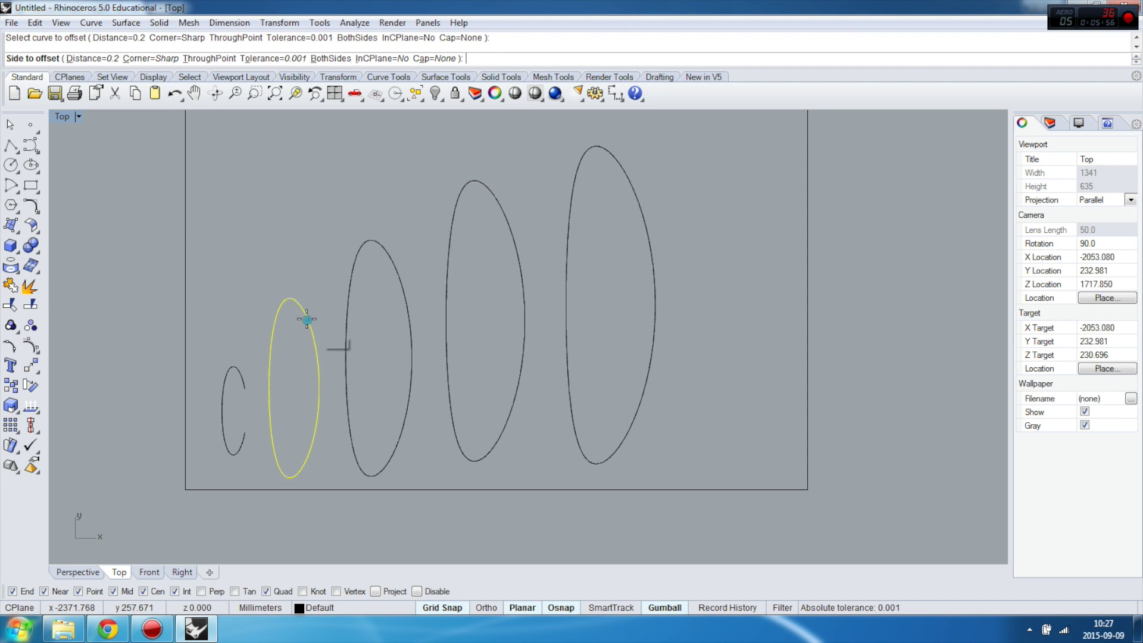
pyautogui.write('1')
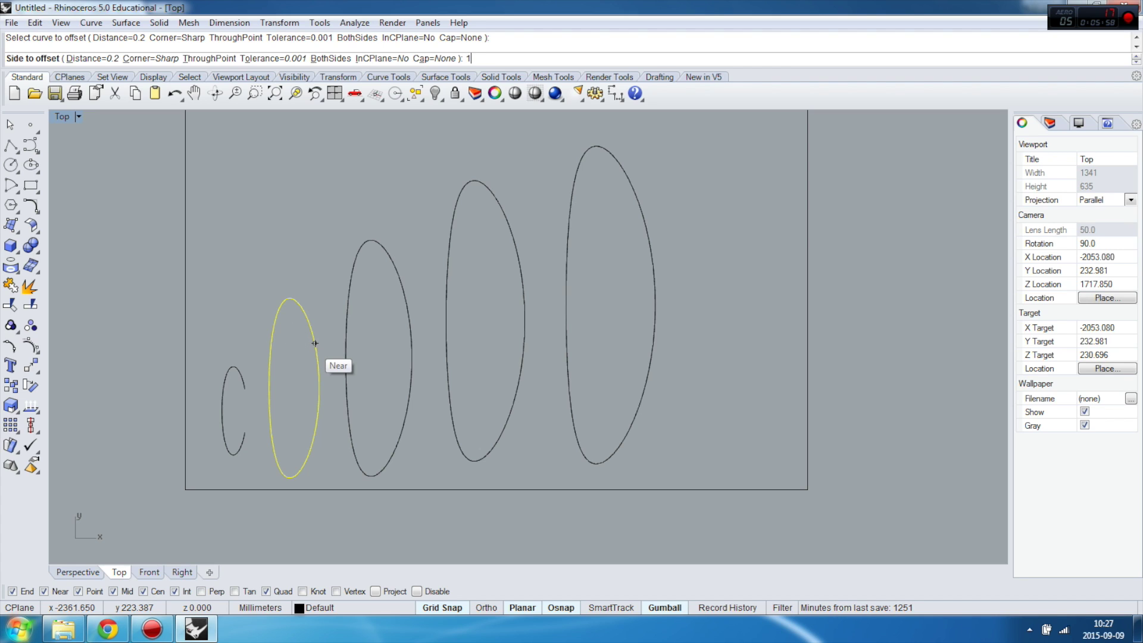
pyautogui.write('0')
pyautogui.press('Return')
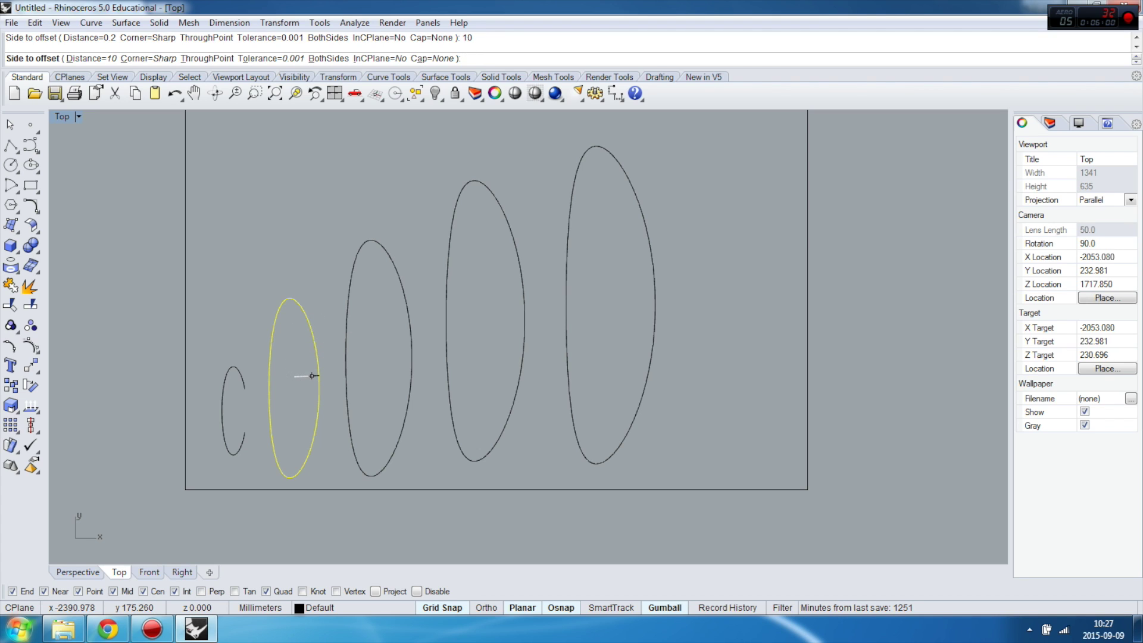
pyautogui.write('20')
pyautogui.press('Return')
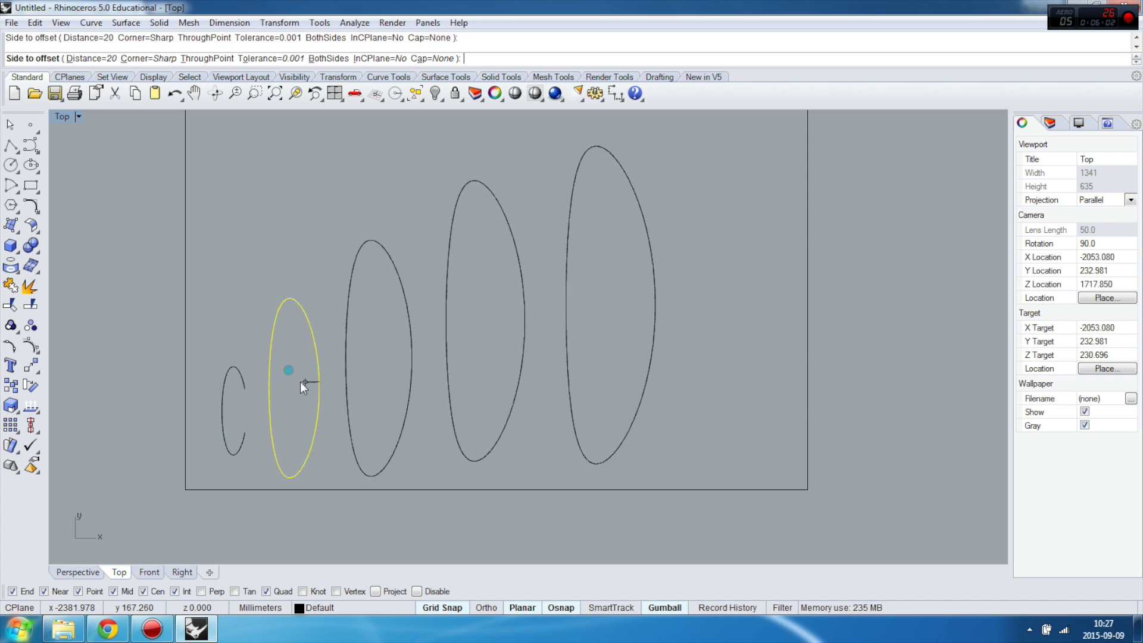
pyautogui.click(301, 381)
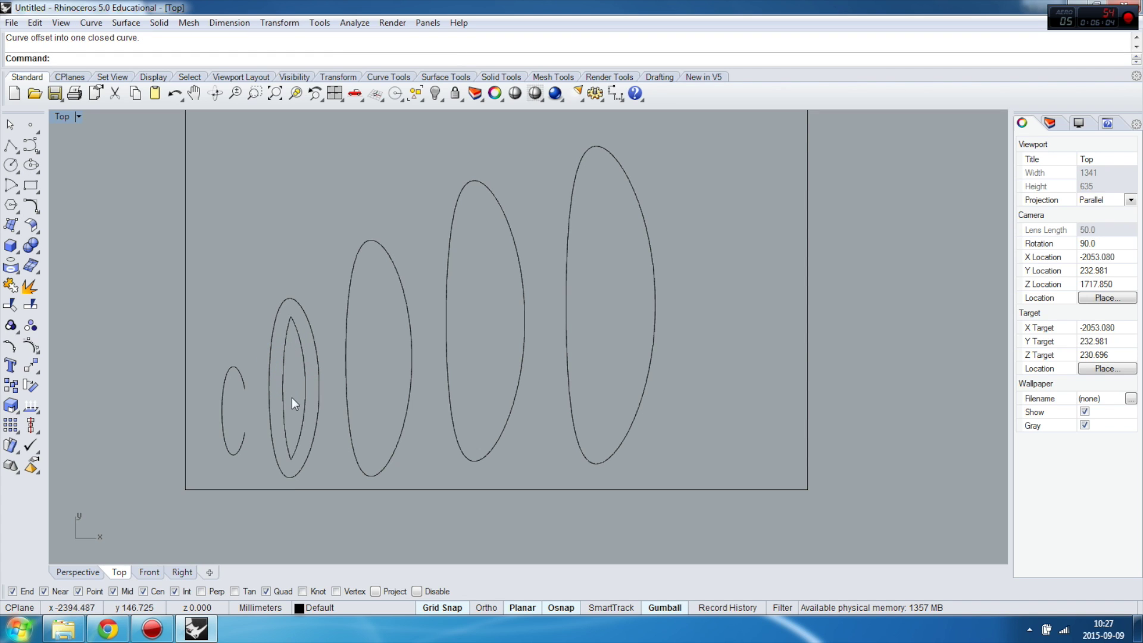
# Step: Offset the third, fourth and fifth contours on the sheet inward by the same 20 mm distance
pyautogui.scroll(2, 314, 326)
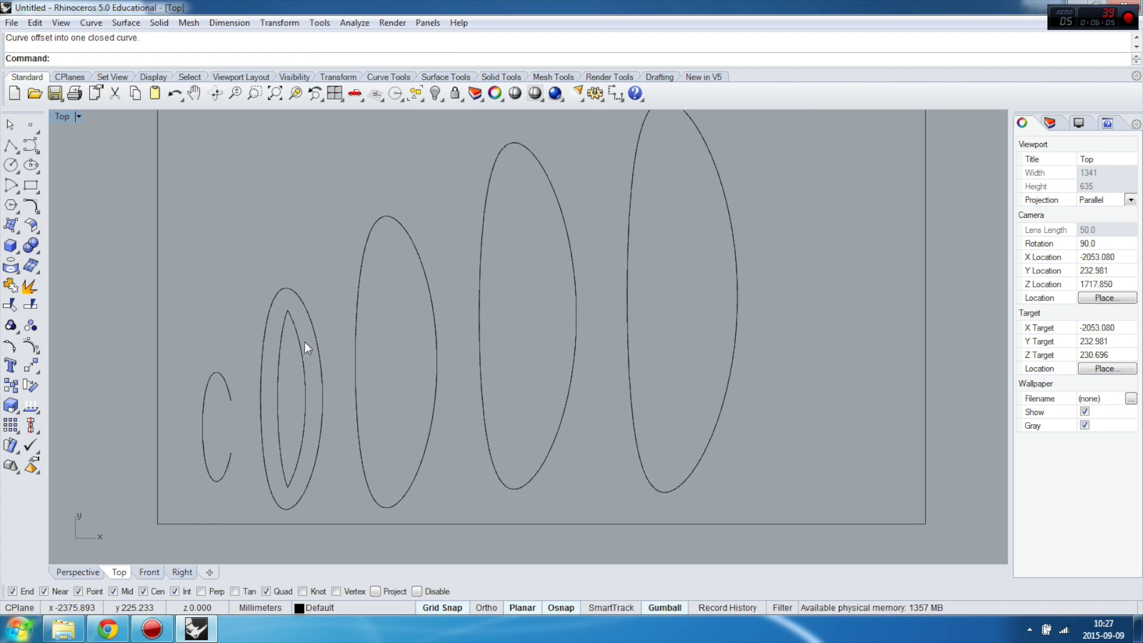
pyautogui.click(404, 231)
pyautogui.press('Return')
pyautogui.click(386, 314)
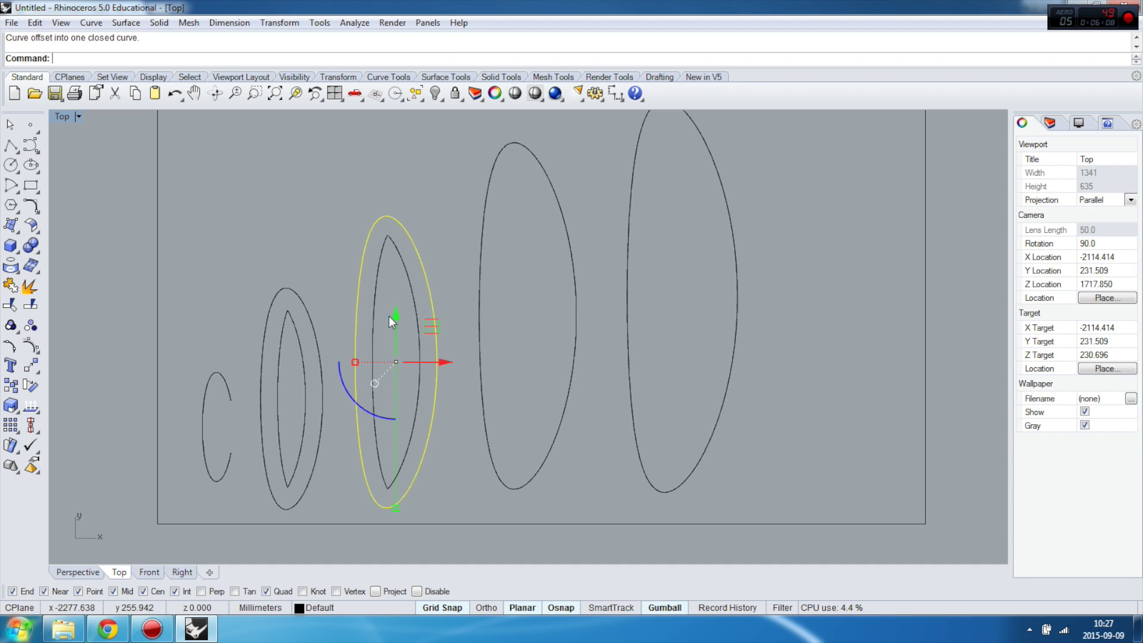
pyautogui.click(542, 187)
pyautogui.press('Return')
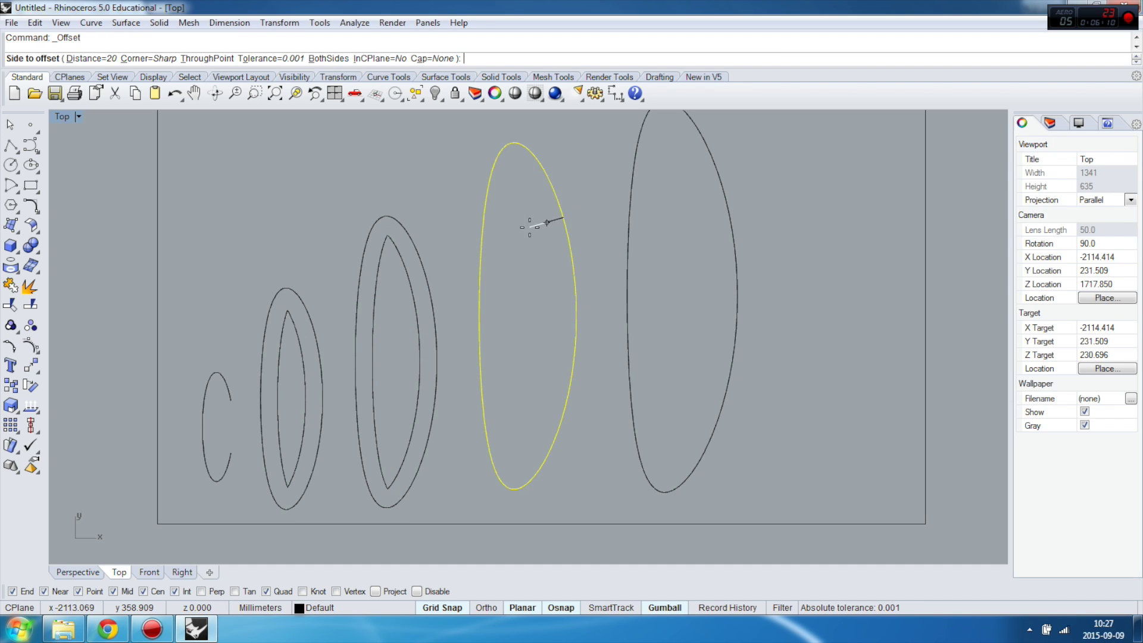
pyautogui.click(530, 223)
pyautogui.click(721, 186)
pyautogui.press('Return')
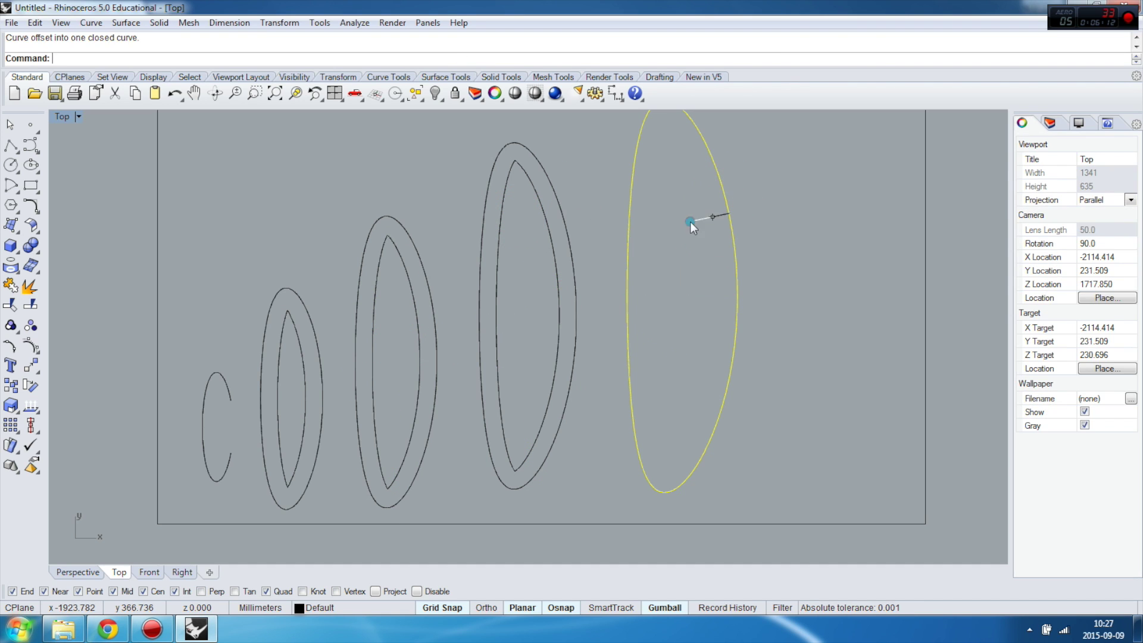
pyautogui.click(690, 222)
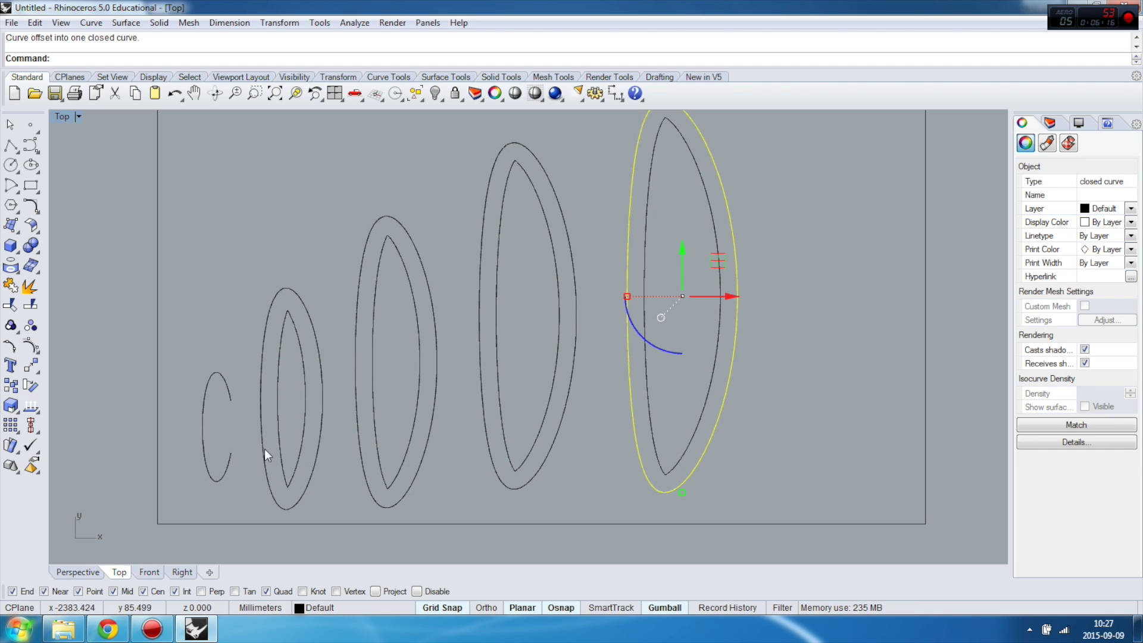
# Step: Enlarge the Perspective view and examine the stacked chair contours from the backrest's top edge down to the whole chair
pyautogui.scroll(-8, 416, 260)
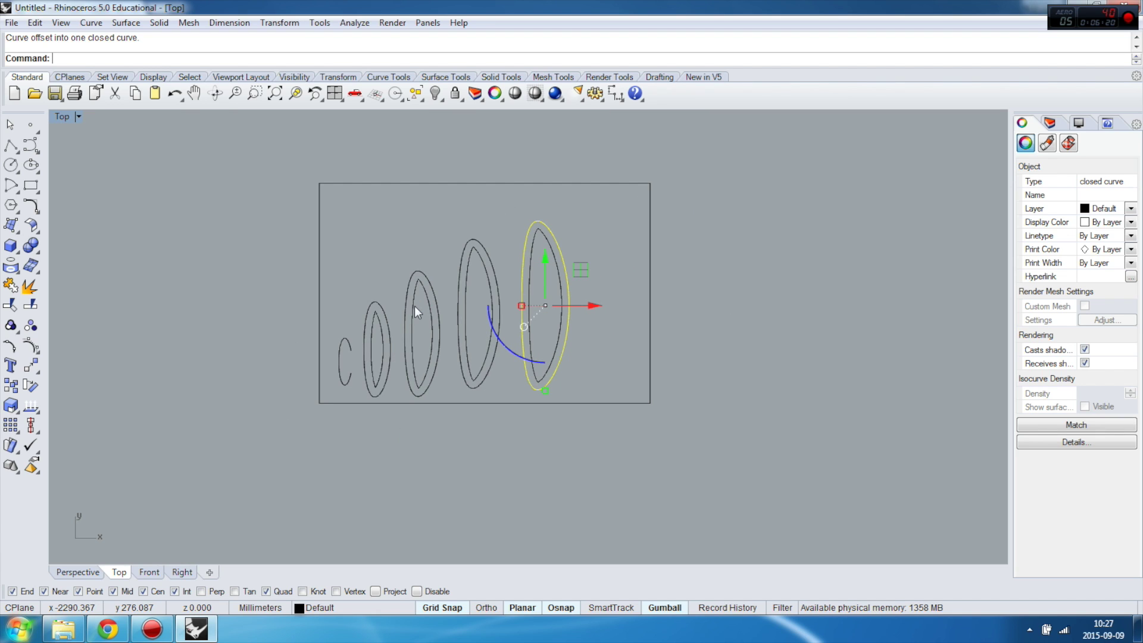
pyautogui.doubleClick(66, 116)
pyautogui.doubleClick(571, 116)
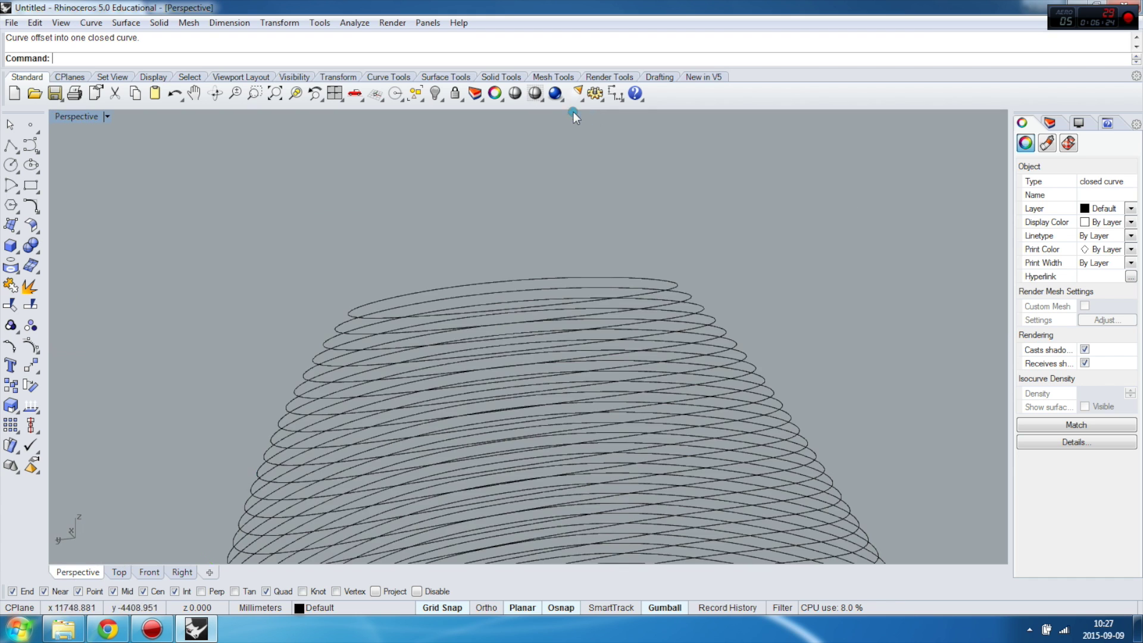
pyautogui.moveTo(296, 334); pyautogui.dragTo(324, 278, button='right')
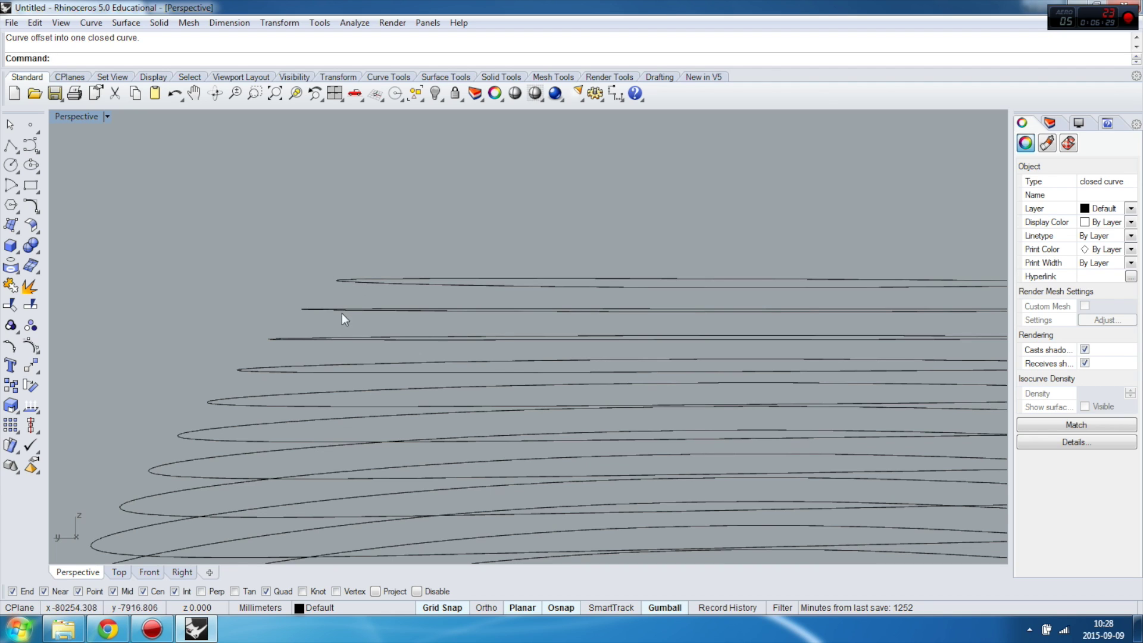
pyautogui.moveTo(280, 208); pyautogui.dragTo(503, 200, button='right')
pyautogui.scroll(-5, 378, 183)
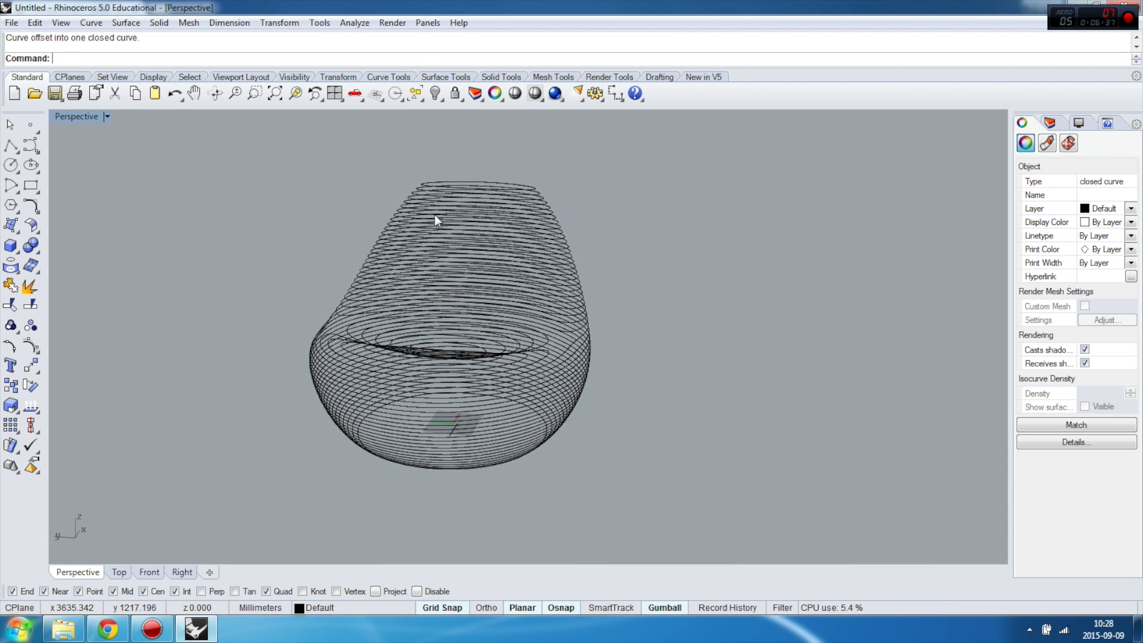